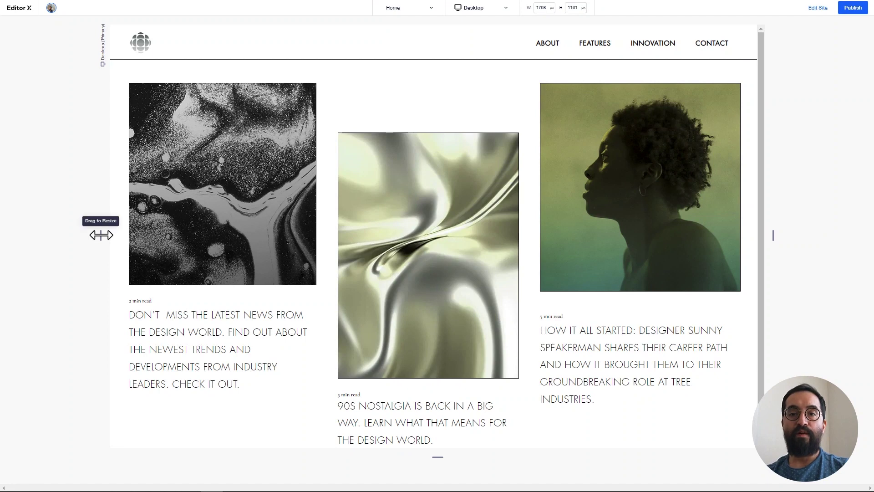
# Narrow the blog page preview to tablet width and scroll through the layout
pyautogui.moveTo(101, 235); pyautogui.dragTo(296, 197)
pyautogui.scroll(1, 379, 247)
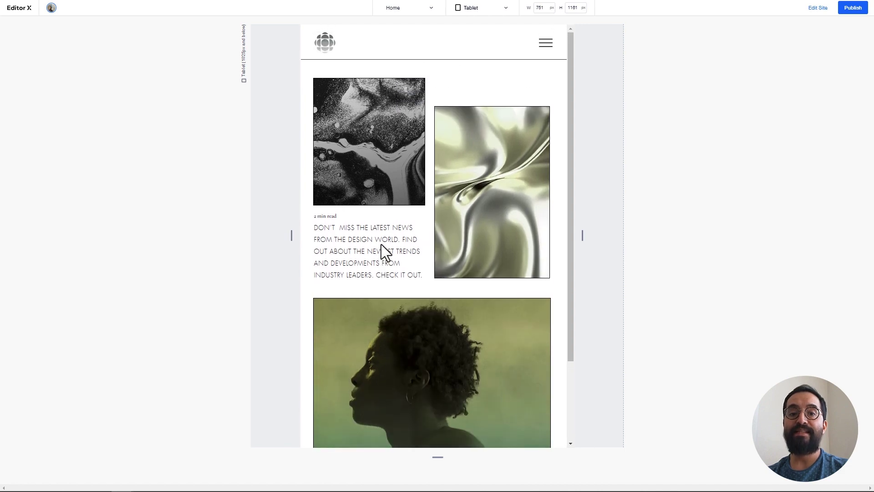
pyautogui.scroll(-2, 364, 214)
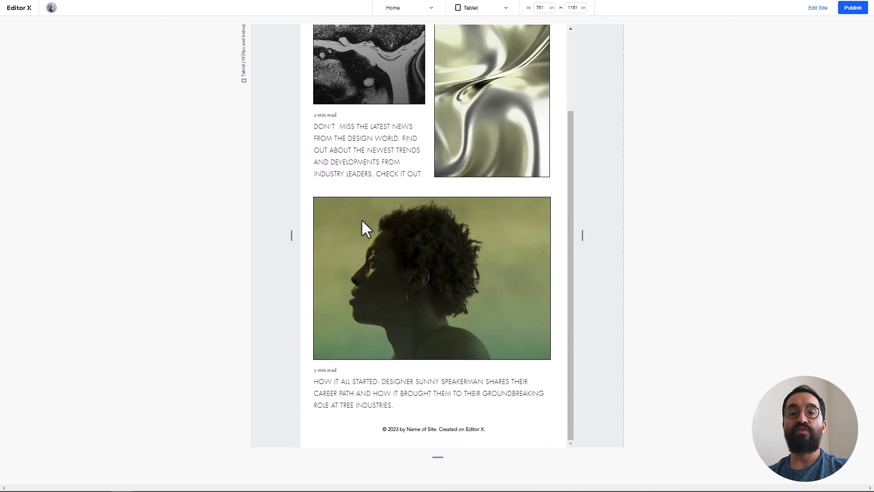
# Narrow the preview further to the mobile layout and scroll down through the posts
pyautogui.moveTo(292, 236); pyautogui.dragTo(341, 235)
pyautogui.scroll(1, 396, 269)
pyautogui.scroll(-3, 393, 257)
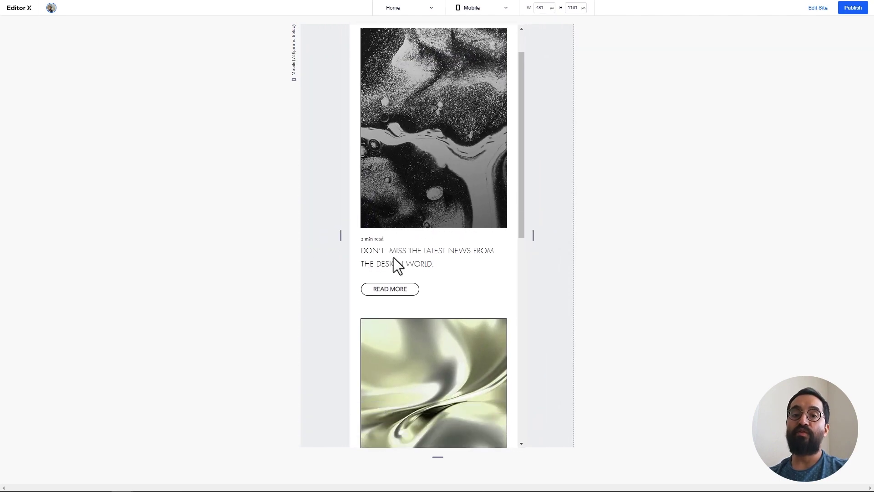
pyautogui.scroll(-3, 394, 258)
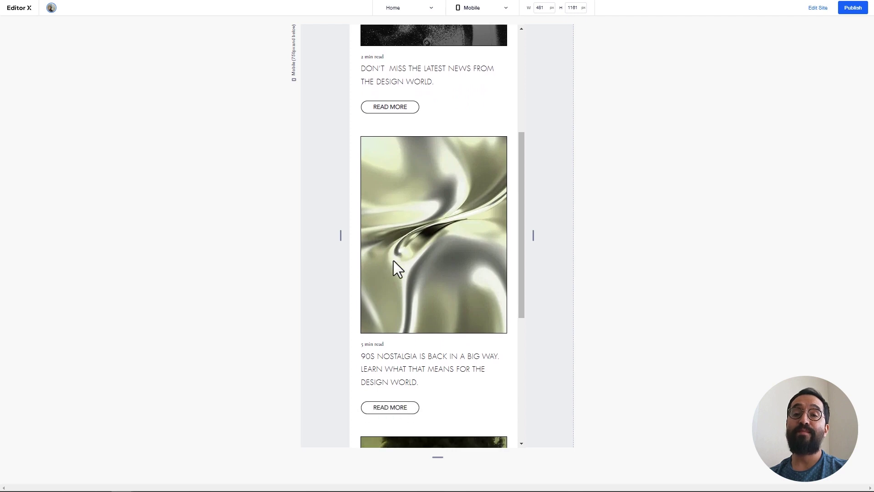
pyautogui.scroll(-5, 384, 263)
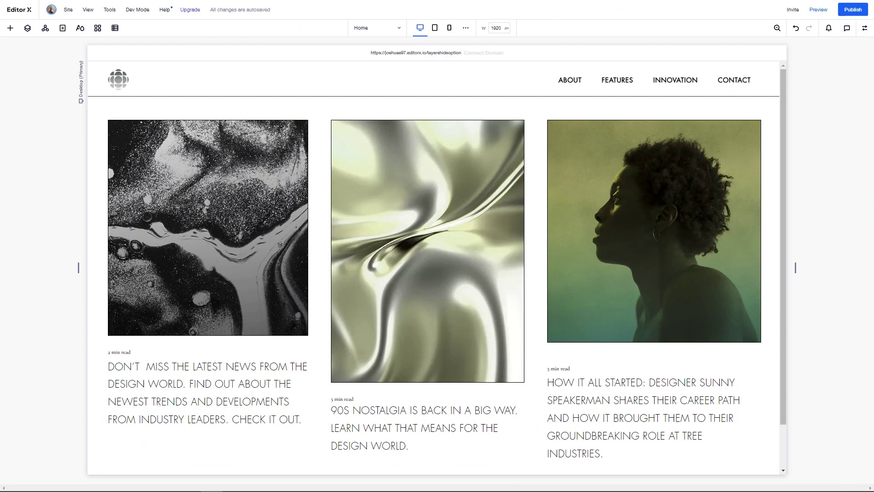
# At the tablet breakpoint, expand Layers to Section > Layouter > second Item and select its Stack
pyautogui.click(435, 27)
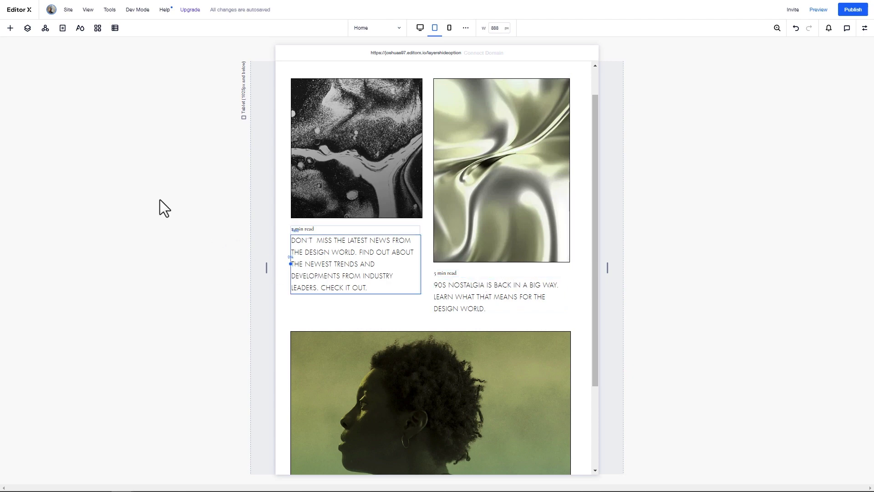
pyautogui.click(26, 27)
pyautogui.click(20, 91)
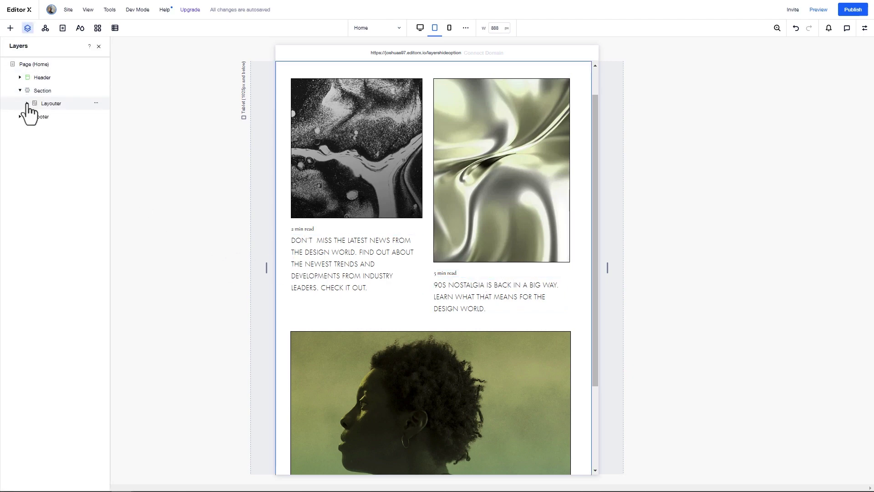
pyautogui.click(28, 103)
pyautogui.click(46, 131)
pyautogui.click(35, 130)
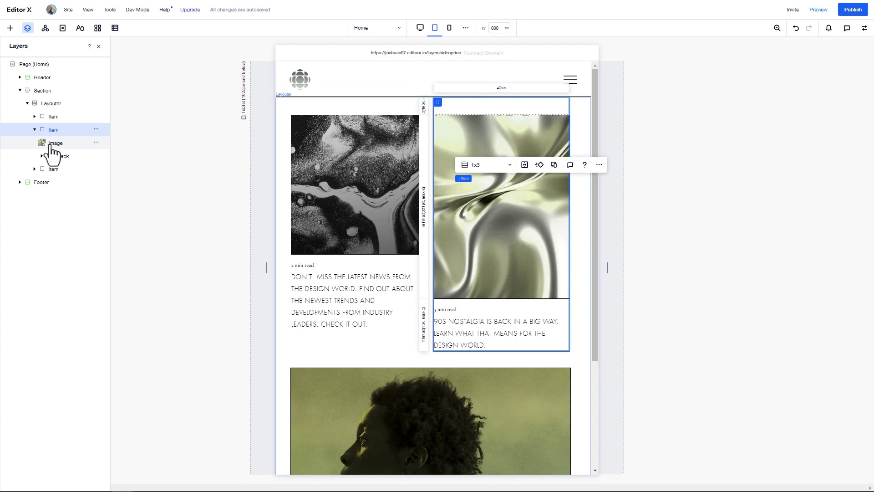
pyautogui.click(57, 156)
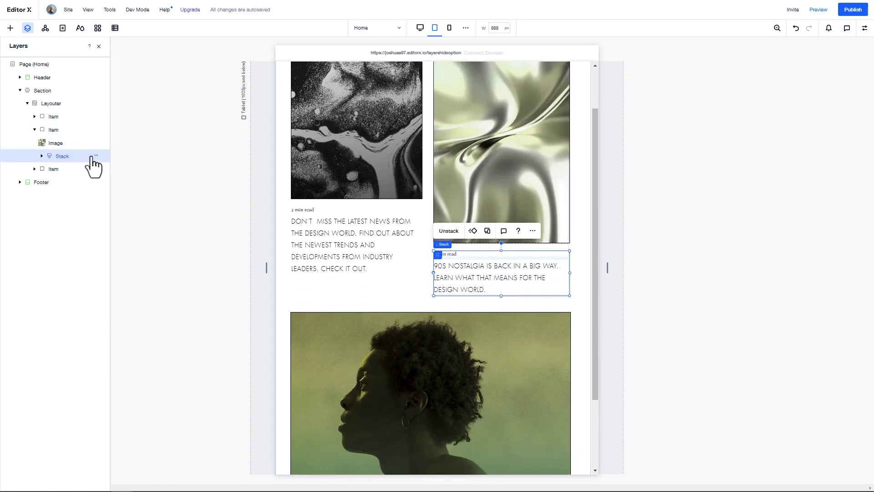
# Bring up the More Actions menu for the second article's text Stack
pyautogui.click(96, 156)
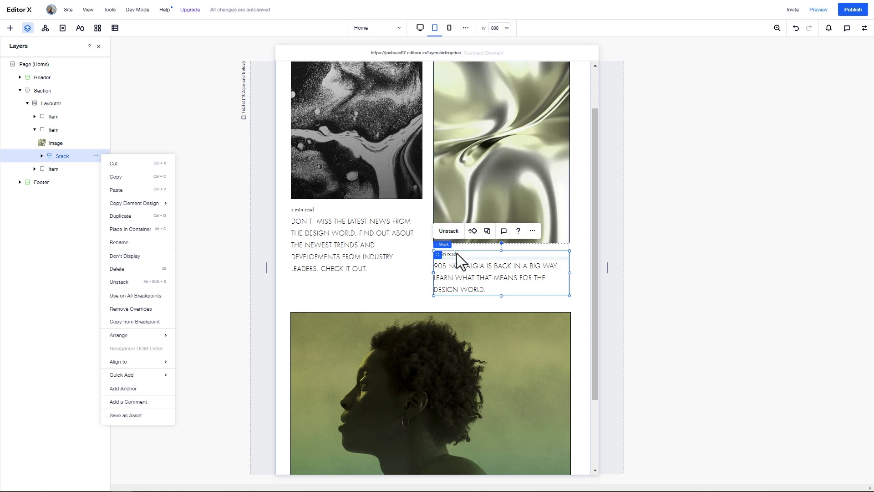
pyautogui.click(533, 231)
pyautogui.click(532, 230)
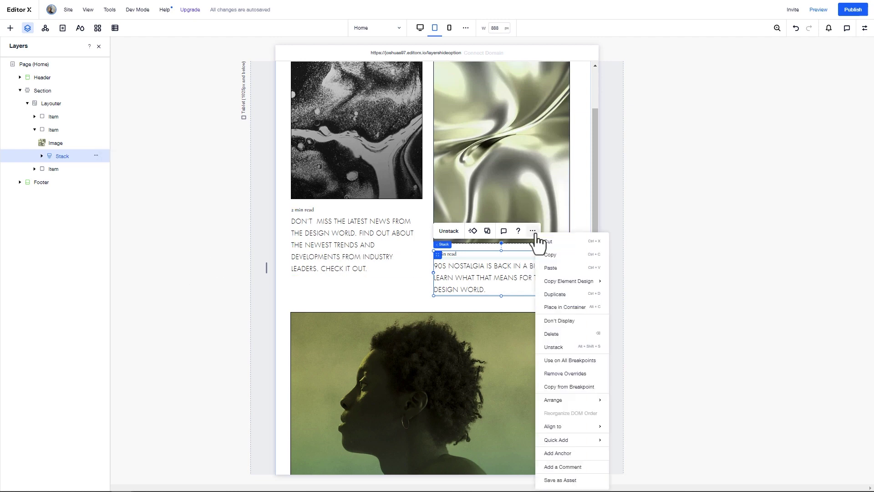
# Hide the second article's text stack on tablet with Don't Display and rename it 'D/M Stack'
pyautogui.click(569, 321)
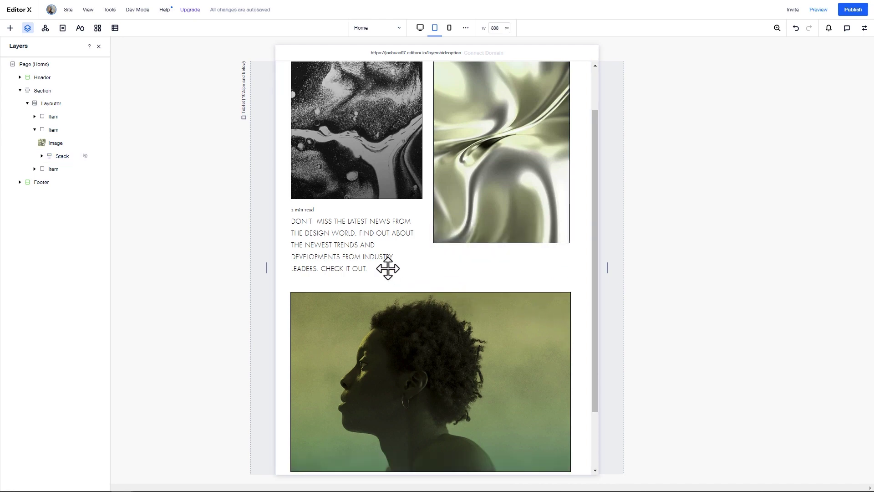
pyautogui.click(57, 157)
pyautogui.doubleClick(59, 157)
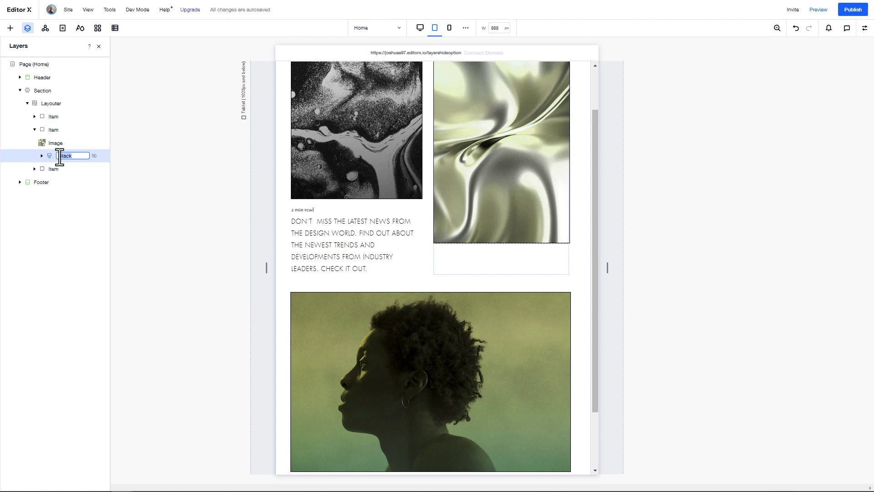
pyautogui.click(59, 157)
pyautogui.write('D/M')
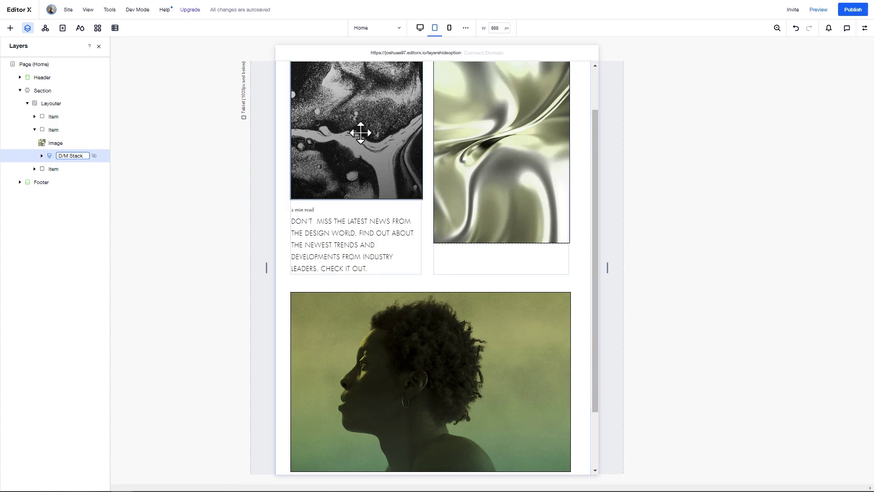
pyautogui.scroll(1, 484, 257)
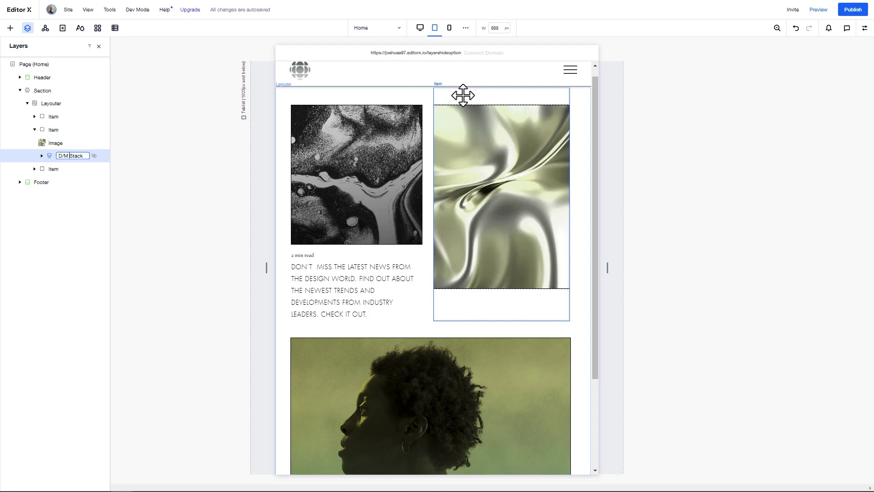
# On tablet, give the second article's grid a 123 px minimum for row 1
pyautogui.click(461, 96)
pyautogui.click(423, 96)
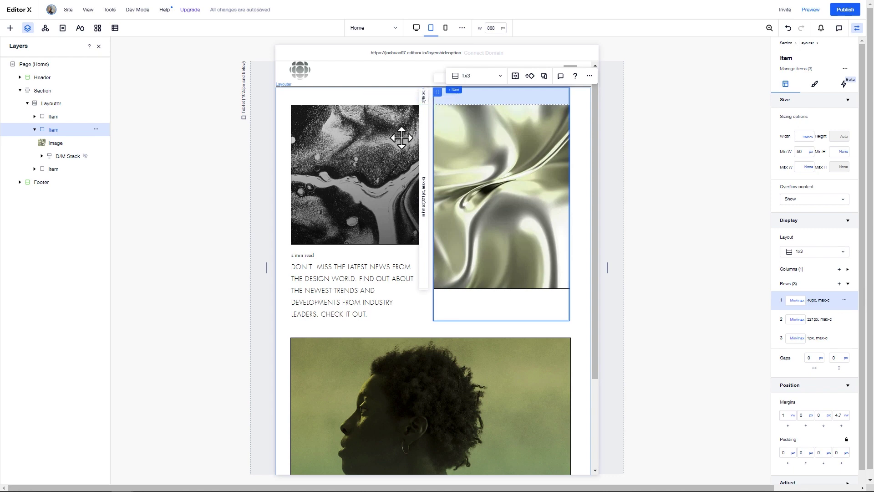
pyautogui.click(802, 301)
pyautogui.write('123')
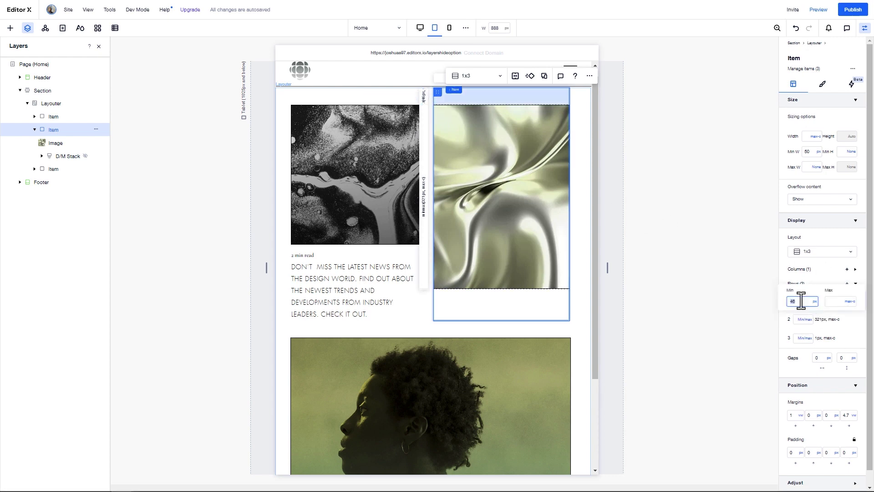
pyautogui.press('Return')
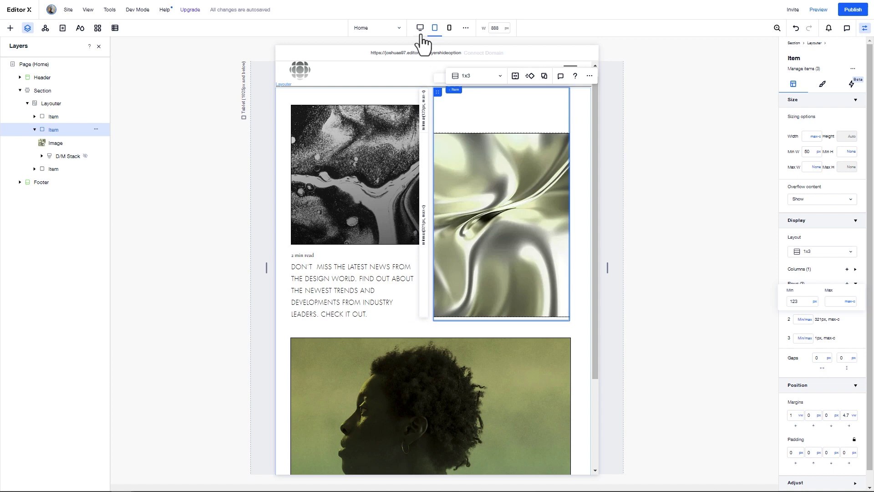
# At the desktop breakpoint, set the middle article's first grid row minimum to 179 px
pyautogui.click(420, 33)
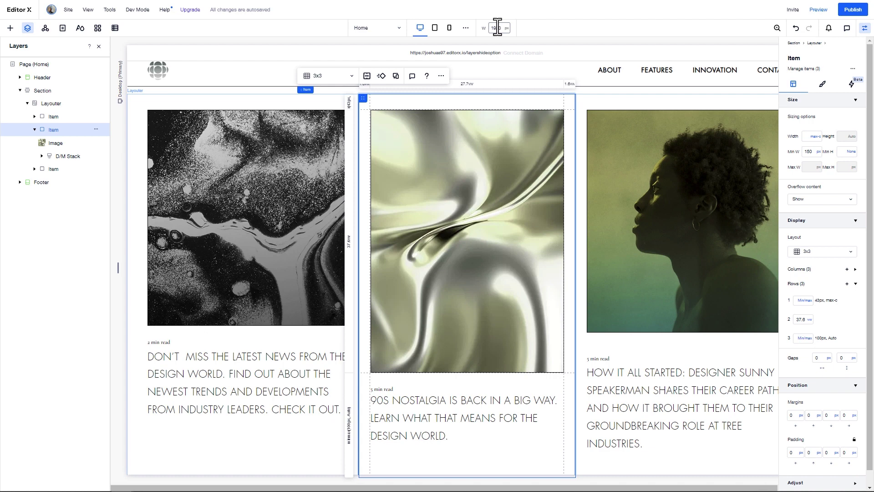
pyautogui.click(349, 104)
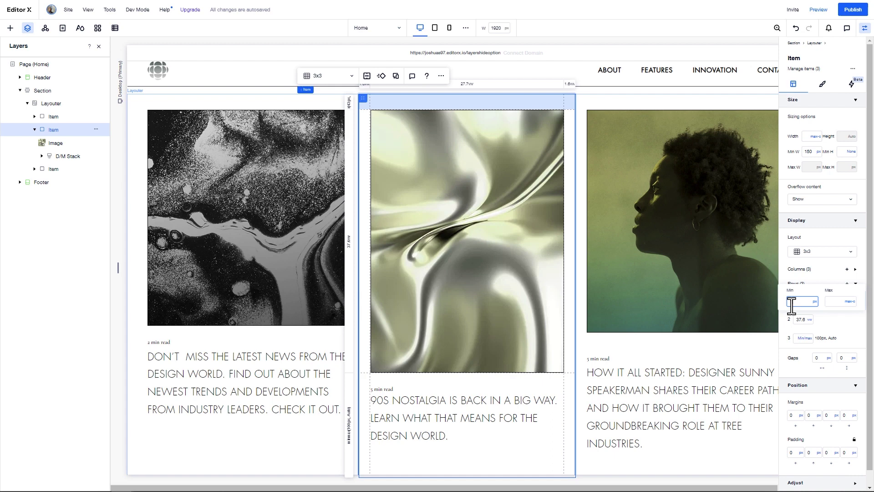
pyautogui.write('99')
pyautogui.press('Return')
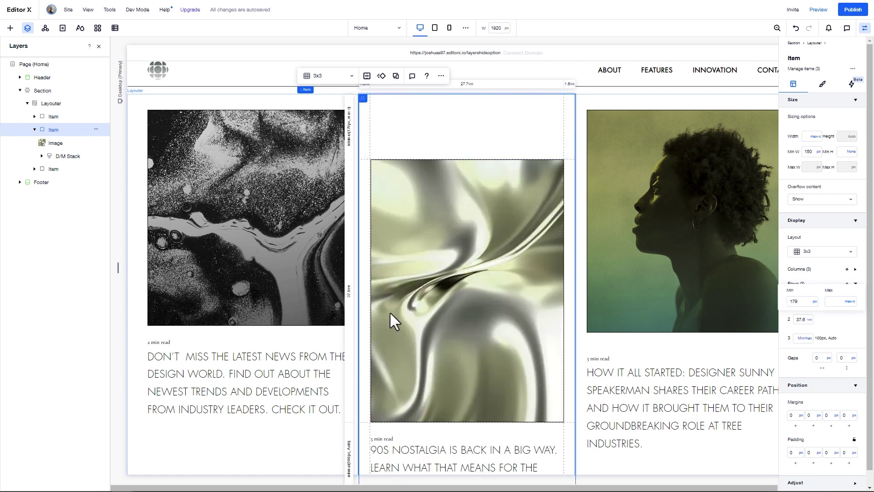
pyautogui.scroll(-1, 273, 367)
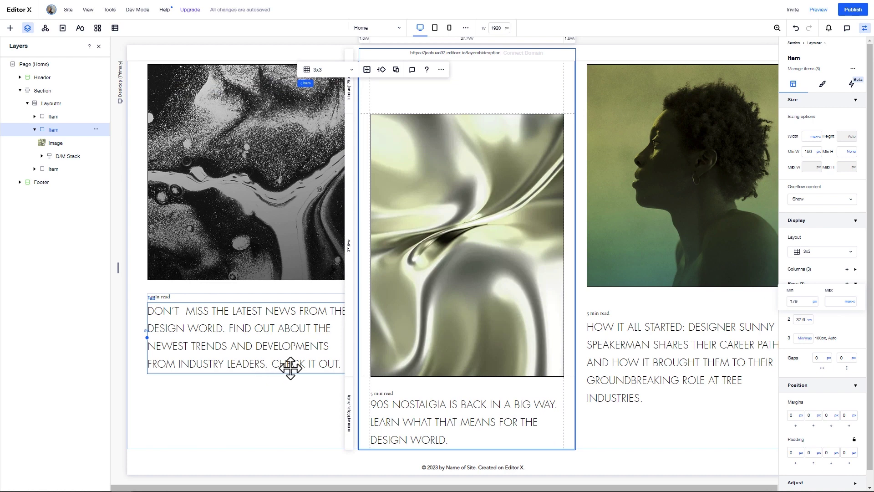
# At the mobile breakpoint, select the D/M Stack, then the first article's Item layer
pyautogui.click(450, 28)
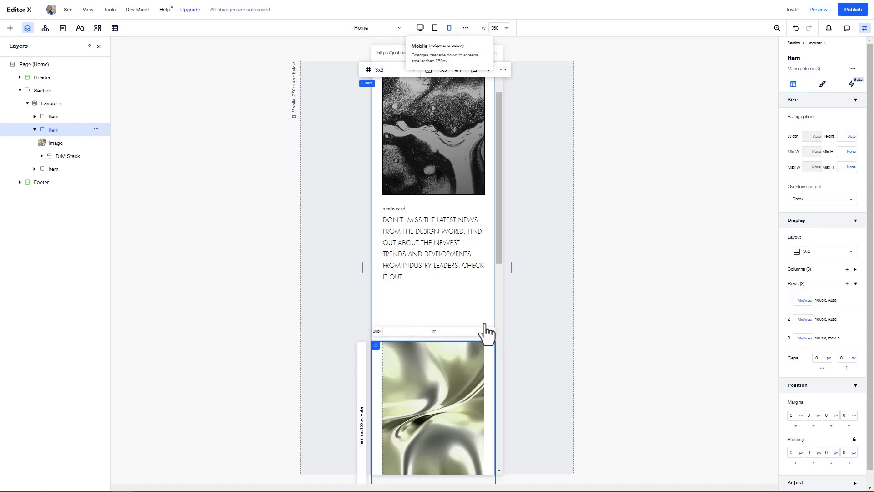
pyautogui.scroll(-5, 453, 326)
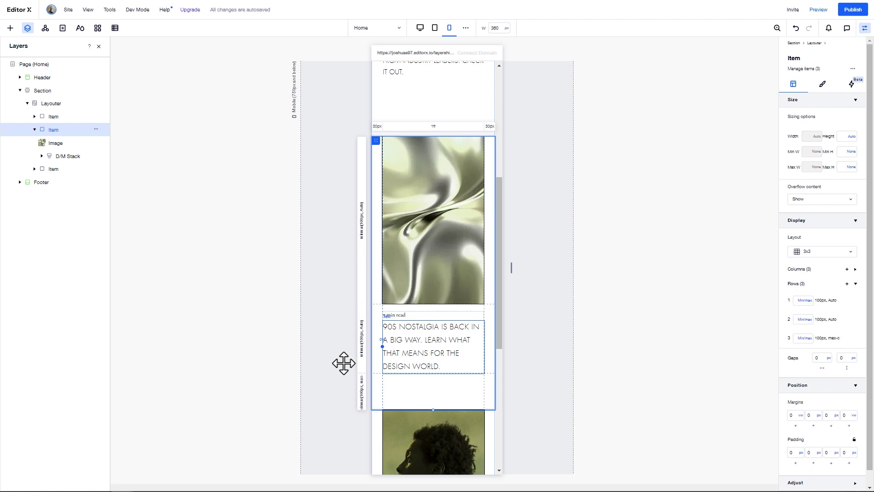
pyautogui.click(63, 157)
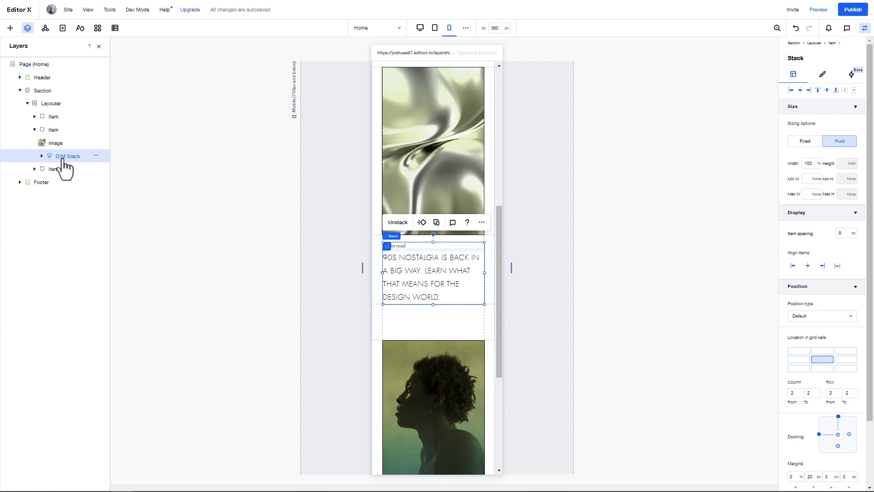
pyautogui.click(47, 117)
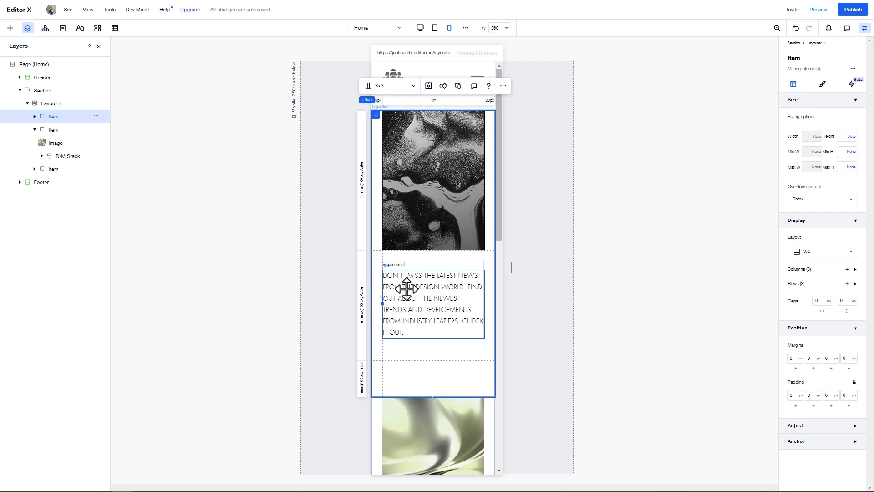
# Cut the first article's paragraph to 'Don't miss the latest news from the design world.' and view it on tablet
pyautogui.click(34, 117)
pyautogui.click(42, 143)
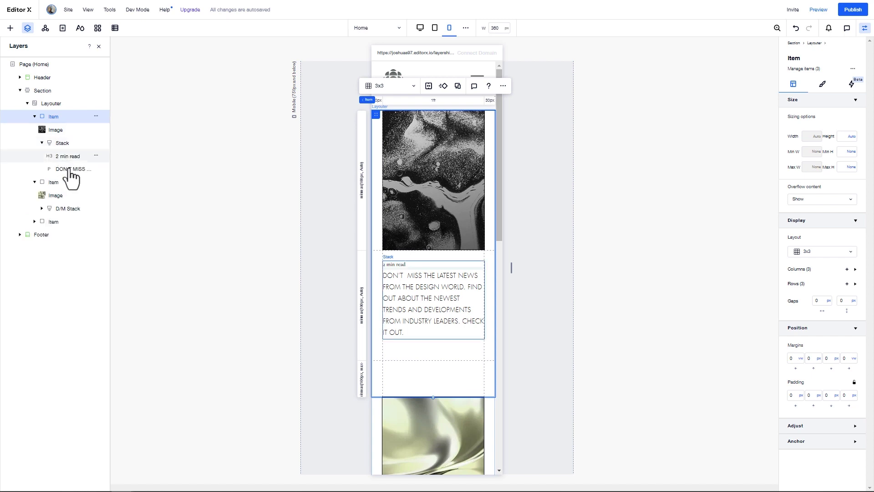
pyautogui.scroll(-1, 391, 241)
pyautogui.click(396, 246)
pyautogui.doubleClick(464, 256)
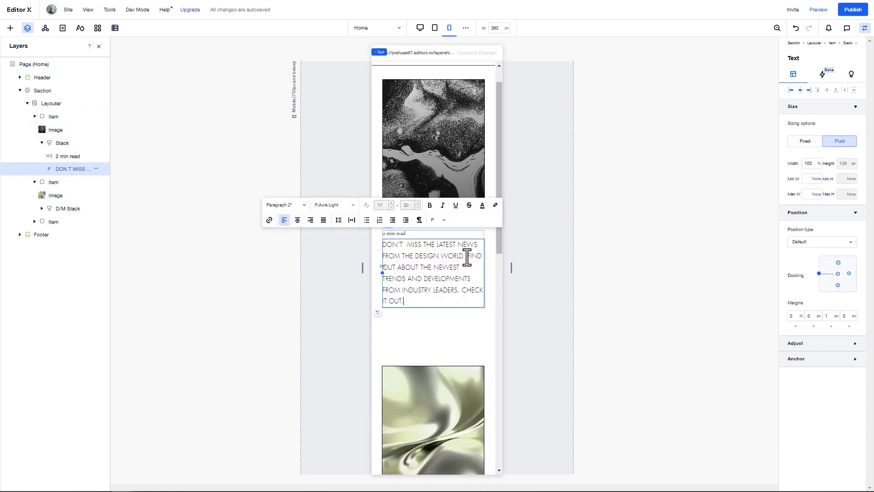
pyautogui.moveTo(467, 255); pyautogui.dragTo(505, 293)
pyautogui.press('BackSpace')
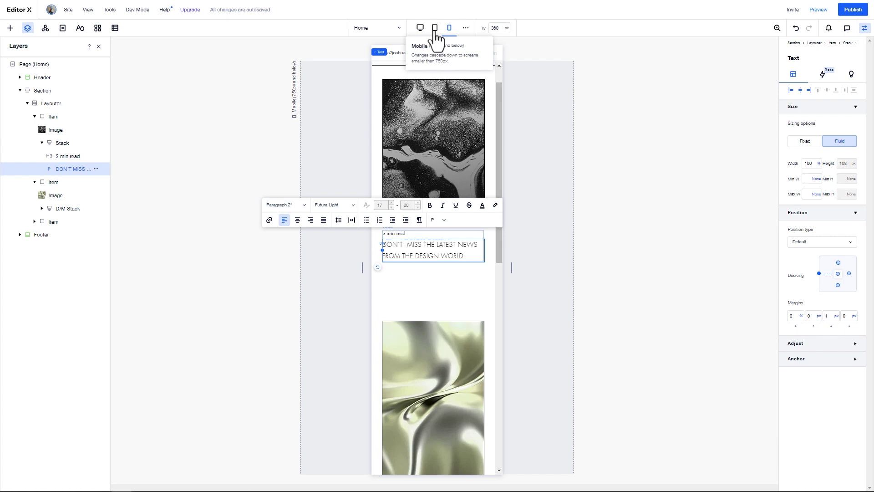
pyautogui.click(434, 28)
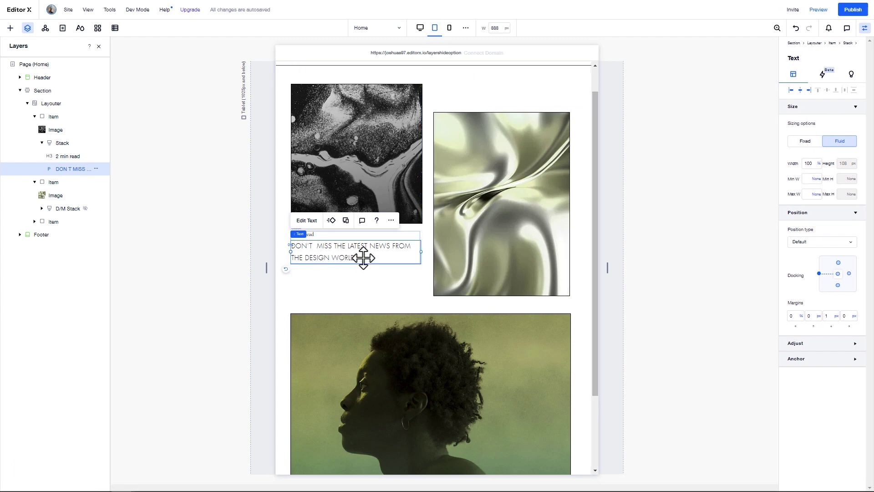
# Return to the desktop breakpoint and set the canvas width to 1920 px
pyautogui.click(421, 28)
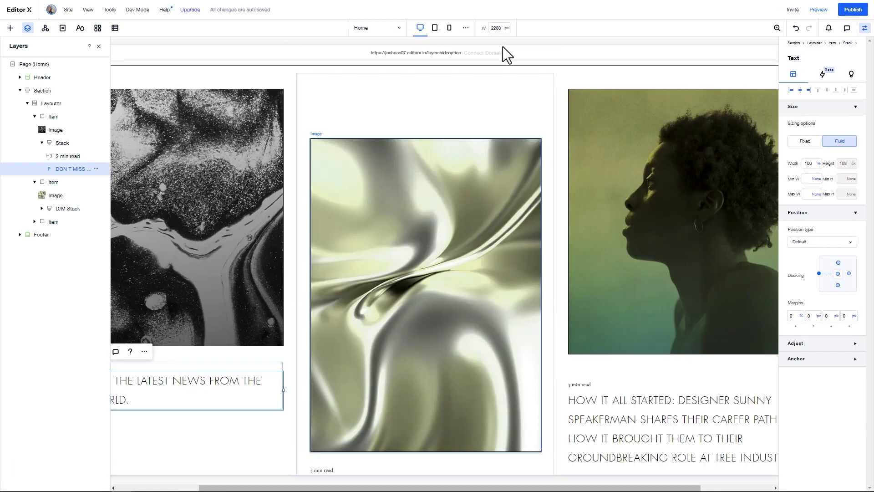
pyautogui.click(496, 28)
pyautogui.write('1920')
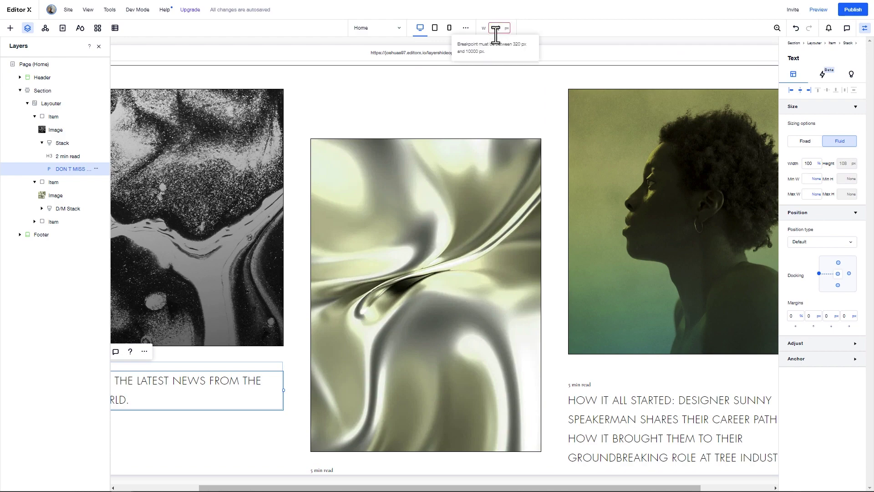
pyautogui.press('Return')
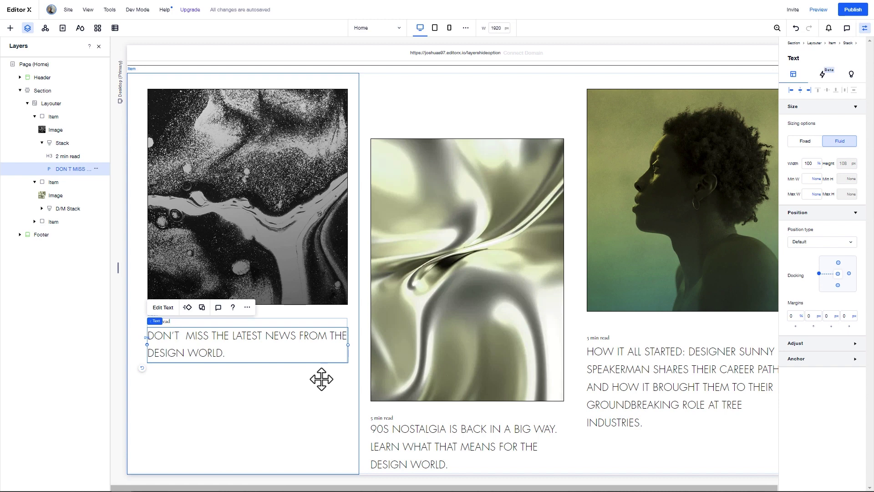
# Undo the sentence deletion, then on mobile duplicate the first article's text stack
pyautogui.click(796, 28)
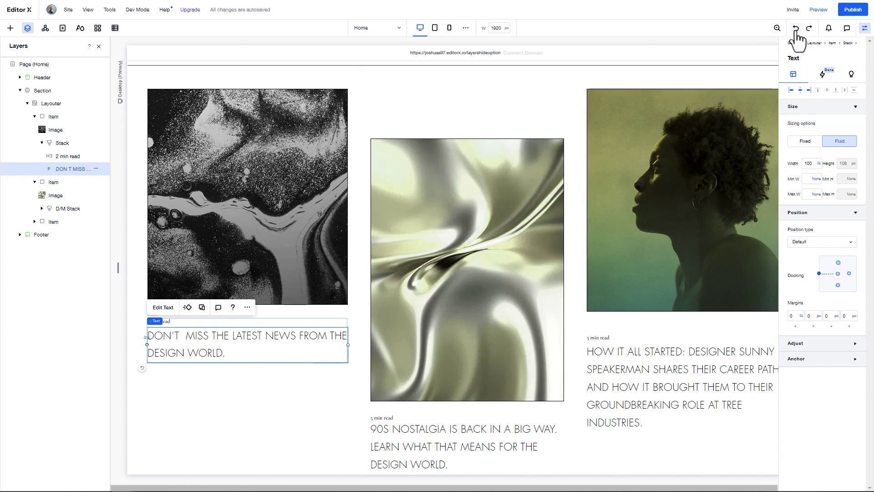
pyautogui.click(449, 28)
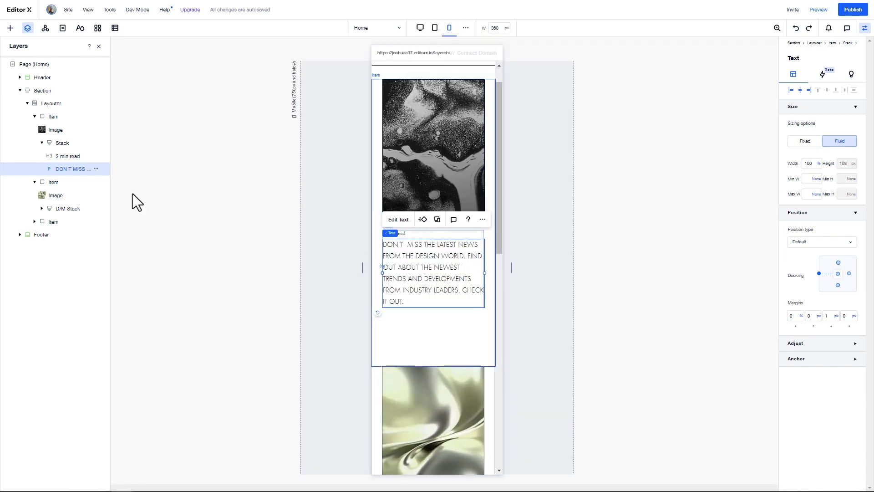
pyautogui.click(60, 145)
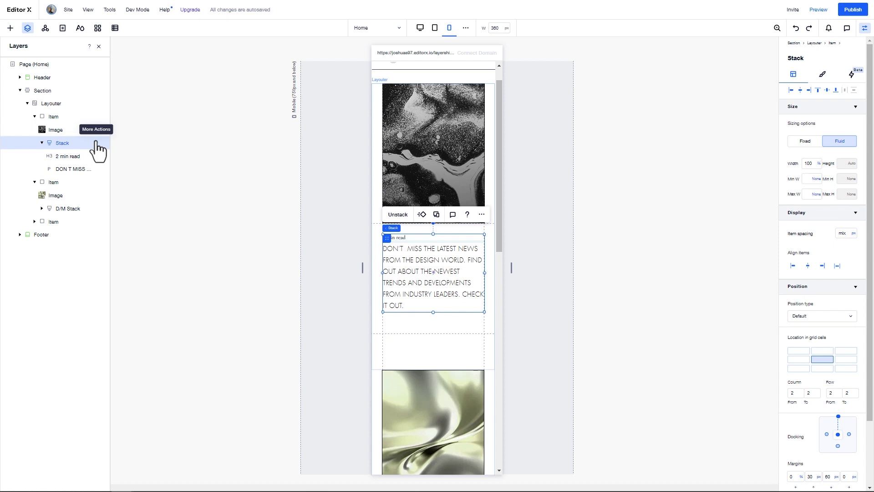
pyautogui.click(96, 143)
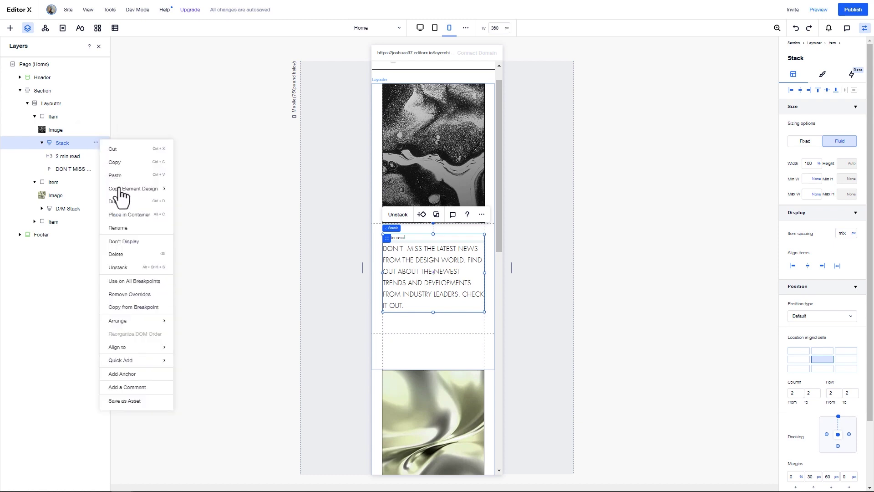
pyautogui.click(125, 203)
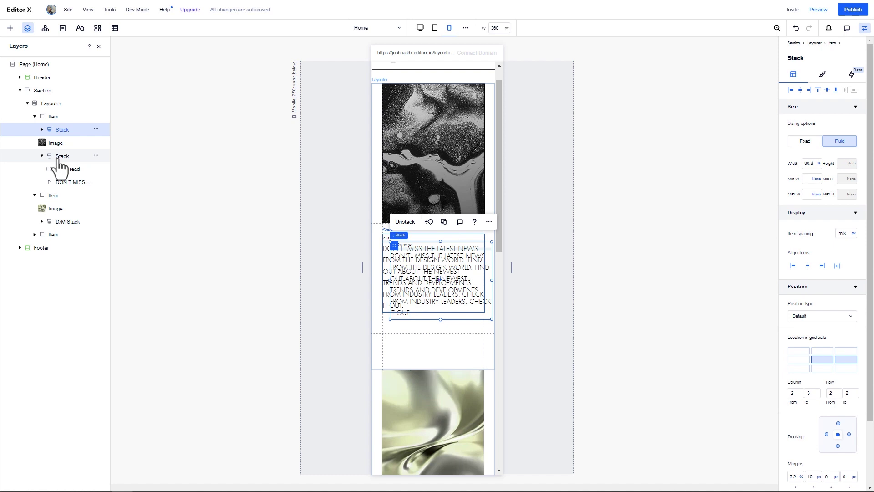
# Rename the duplicated stack 'D/T Stack' and set it to Don't Display on mobile
pyautogui.click(60, 157)
pyautogui.doubleClick(59, 157)
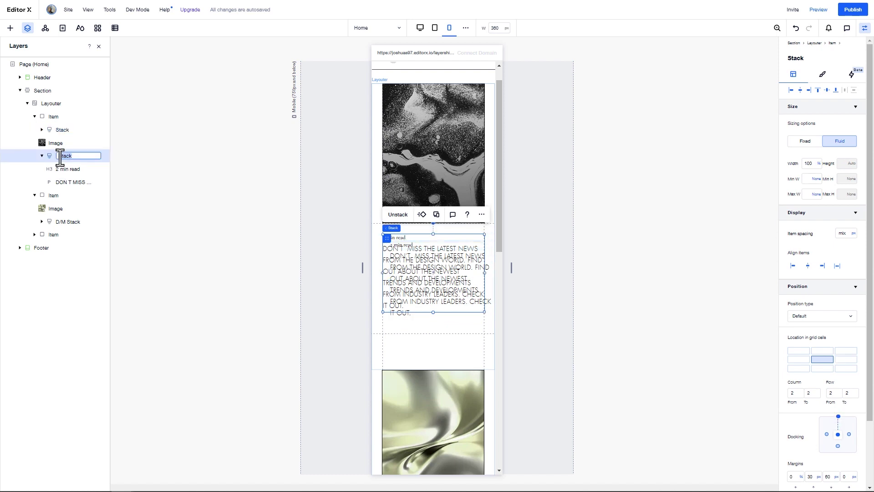
pyautogui.write('D/T')
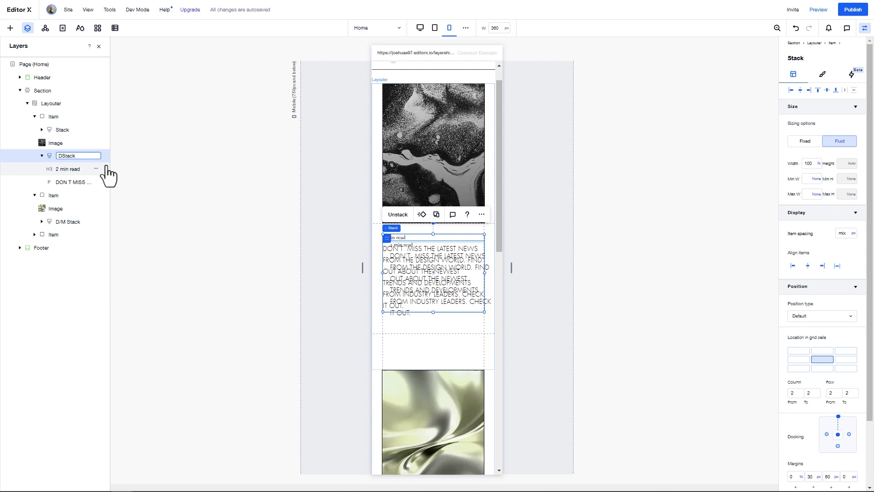
pyautogui.press('Return')
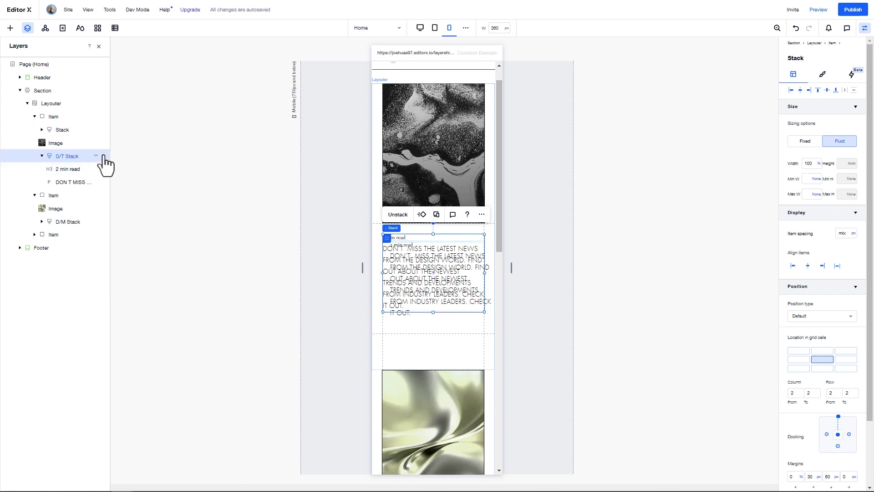
pyautogui.click(96, 156)
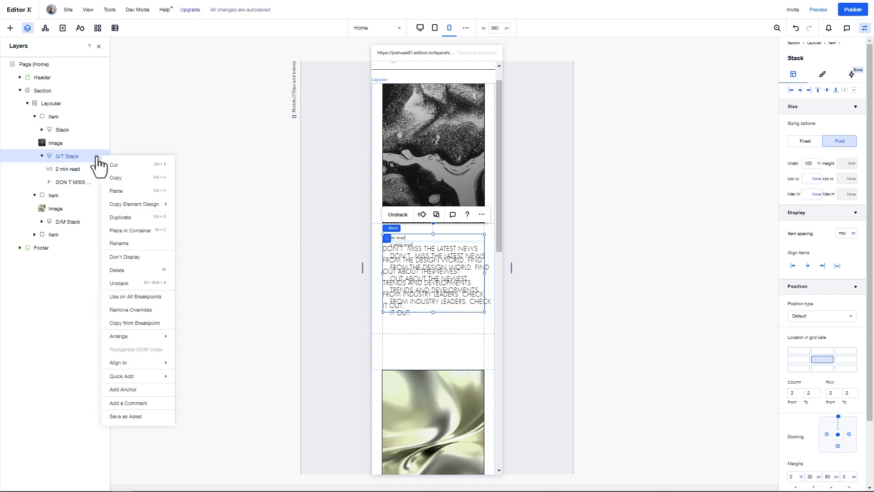
pyautogui.click(123, 258)
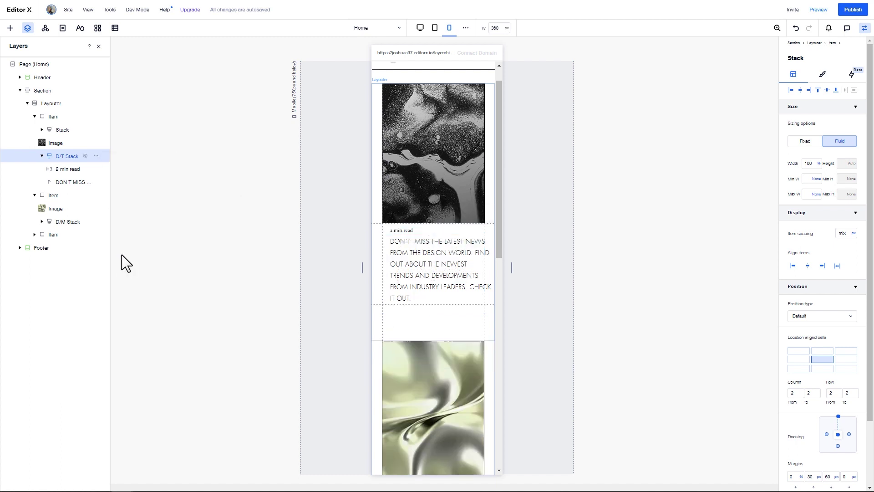
pyautogui.click(122, 255)
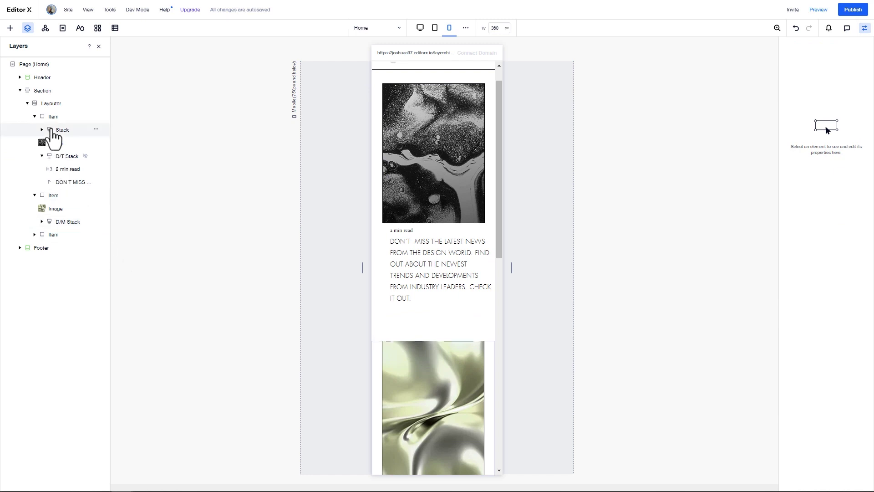
# Rename the other stack 'Mobile Stack' and return to the desktop breakpoint
pyautogui.doubleClick(52, 130)
pyautogui.click(61, 129)
pyautogui.write('Mobile')
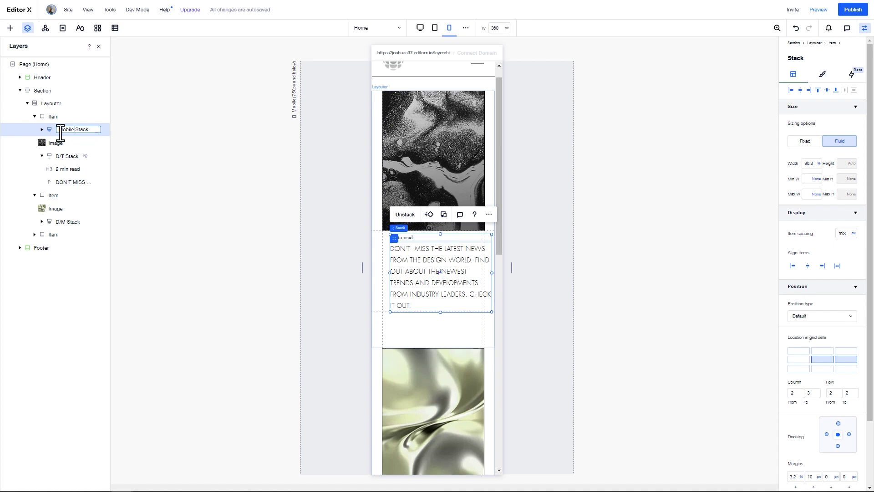
pyautogui.click(152, 136)
pyautogui.click(105, 130)
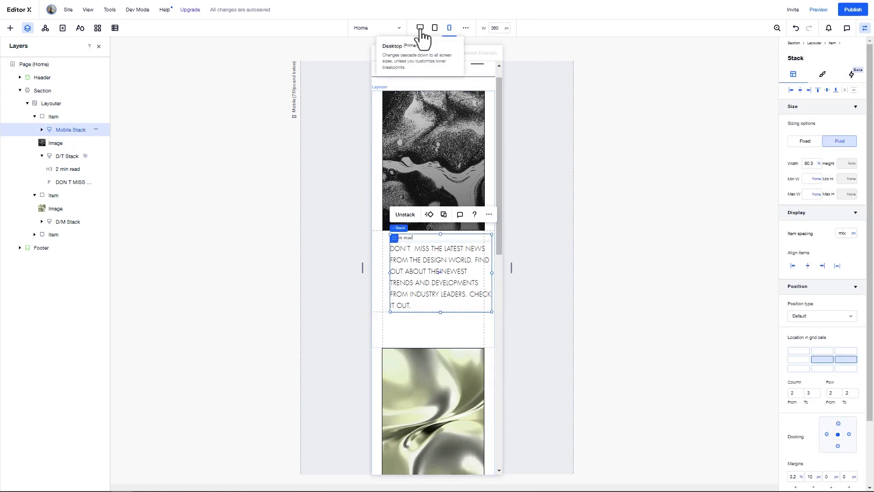
pyautogui.click(420, 29)
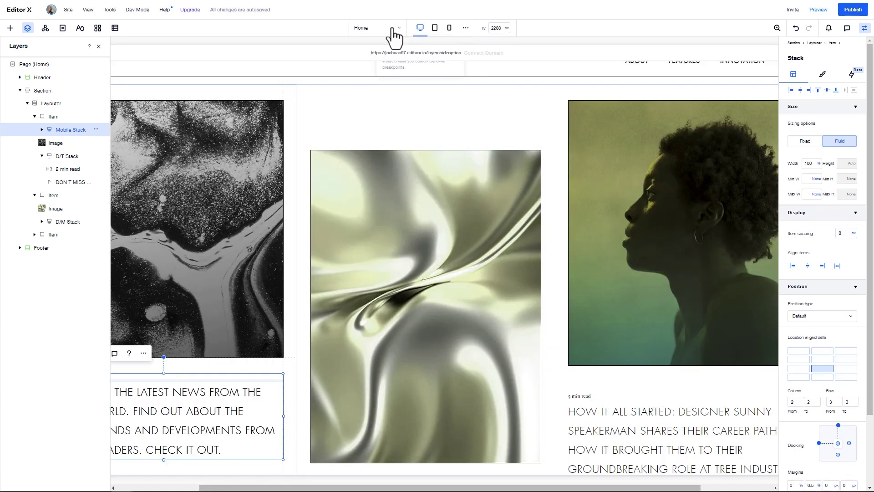
# Hide the first post's D/T Stack at mobile so only its Mobile Stack shows, checking tablet view
pyautogui.click(95, 131)
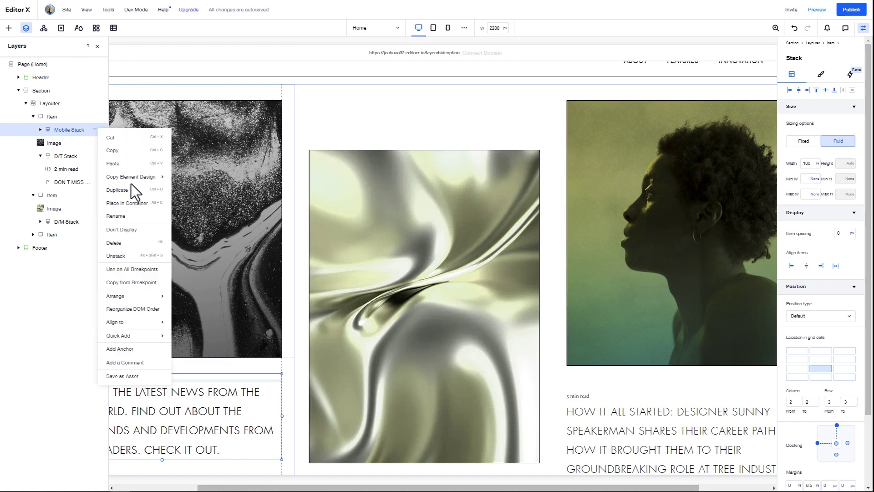
pyautogui.click(132, 229)
pyautogui.click(432, 30)
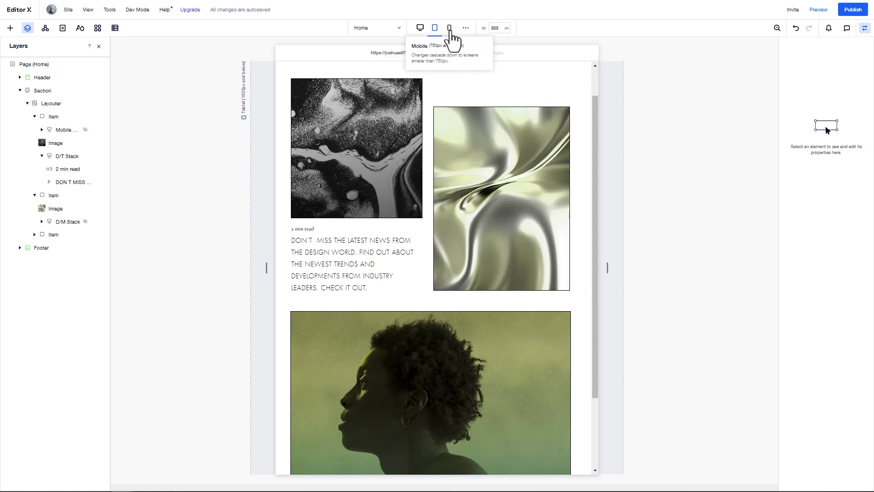
pyautogui.click(450, 29)
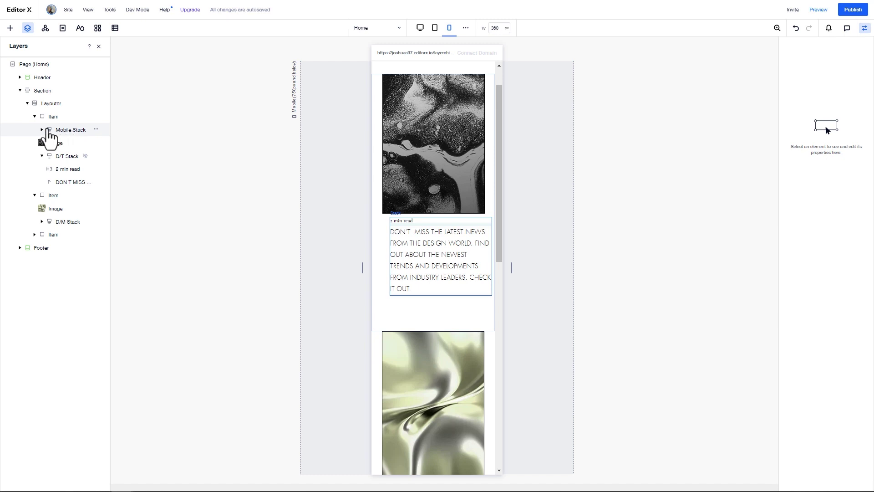
# Shorten the first post's Mobile Stack paragraph to 'Don't miss the latest news from the design world.'
pyautogui.click(43, 130)
pyautogui.click(42, 130)
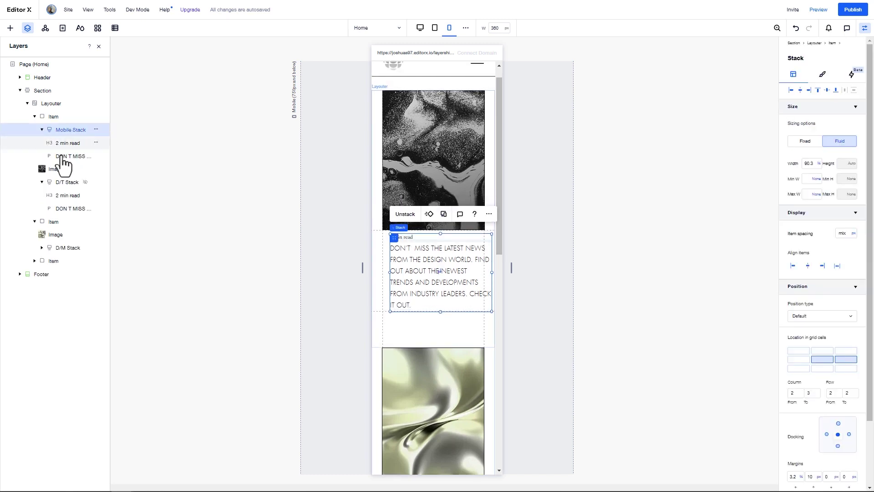
pyautogui.click(64, 156)
pyautogui.doubleClick(443, 260)
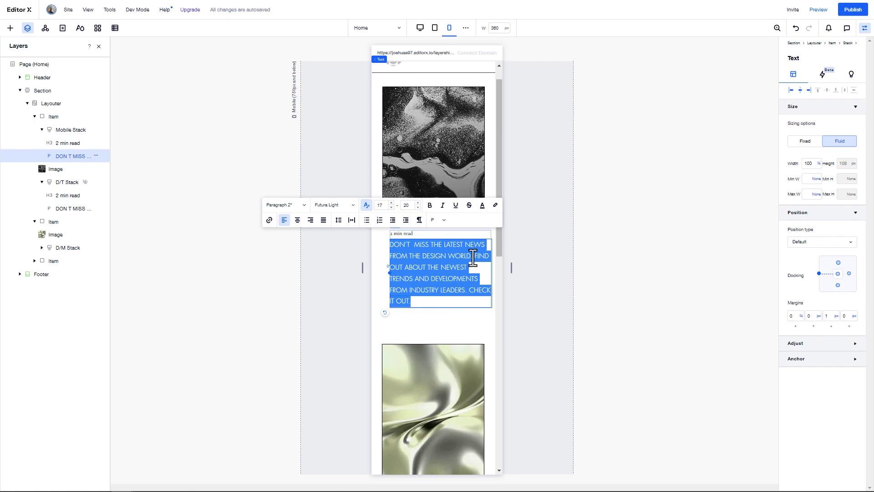
pyautogui.moveTo(473, 256); pyautogui.dragTo(488, 305)
pyautogui.press('BackSpace')
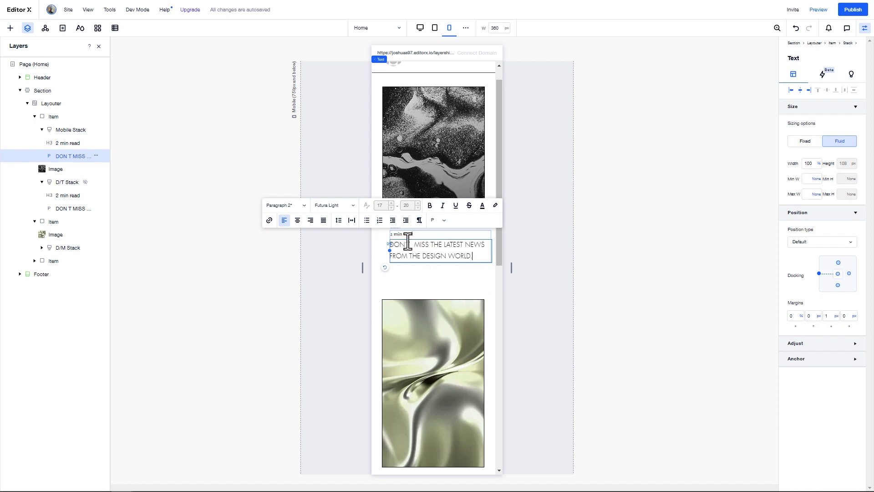
pyautogui.click(76, 132)
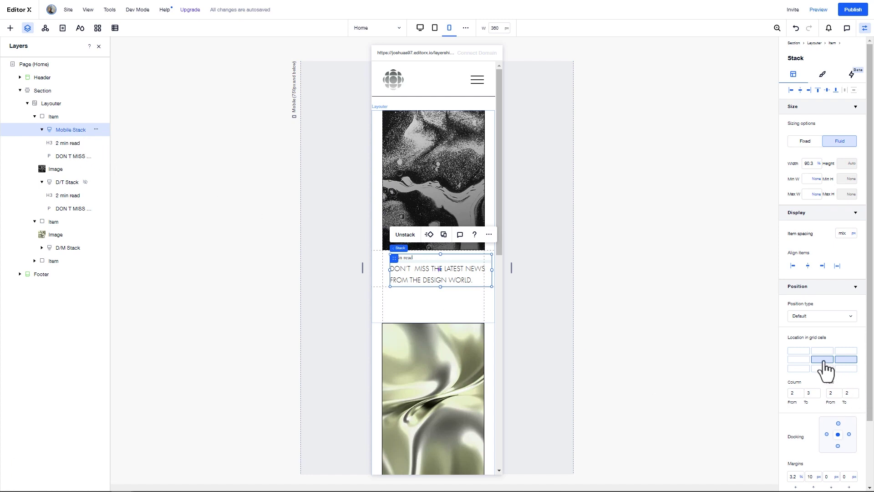
# Place the Mobile Stack in the middle grid cell at 100% width
pyautogui.moveTo(826, 371)
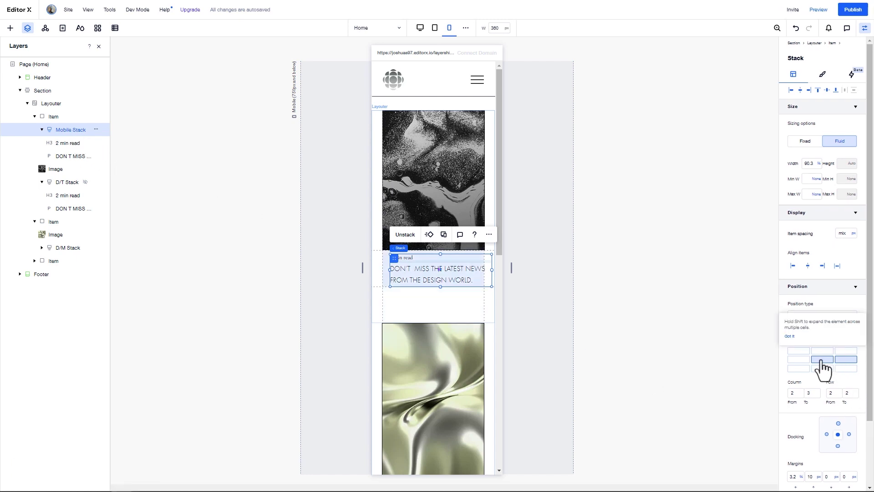
pyautogui.click(822, 361)
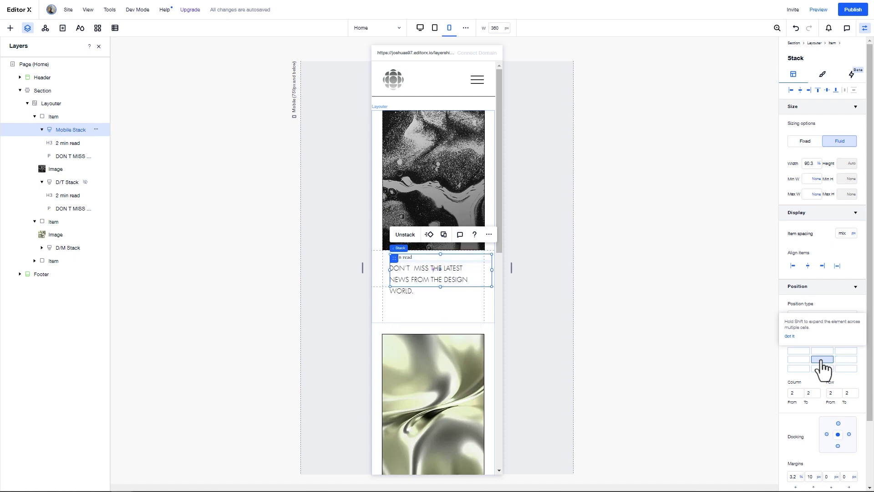
pyautogui.click(809, 164)
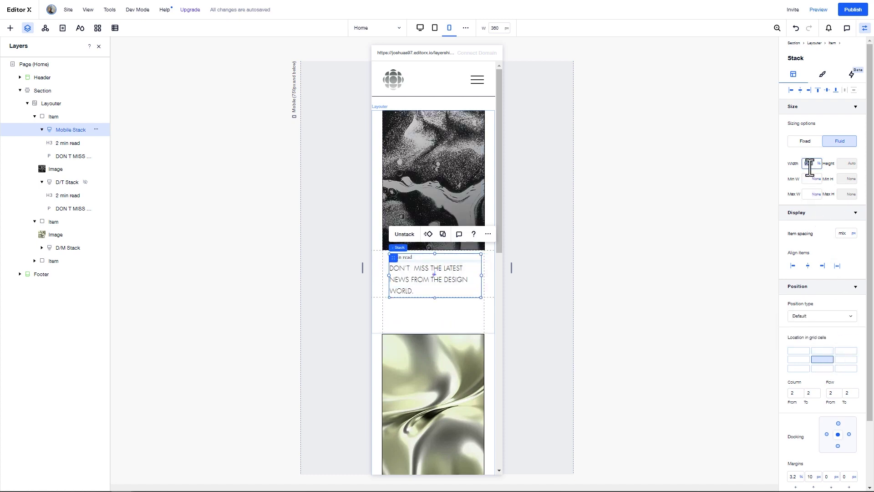
pyautogui.write('100')
pyautogui.press('Return')
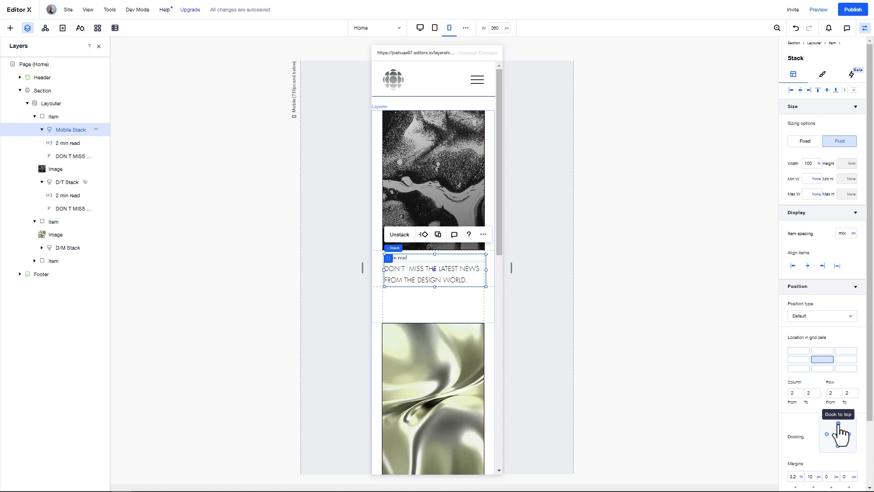
# Dock the Mobile Stack to the top with a 20 px top margin and 0 left margin
pyautogui.click(811, 476)
pyautogui.write('20')
pyautogui.press('Return')
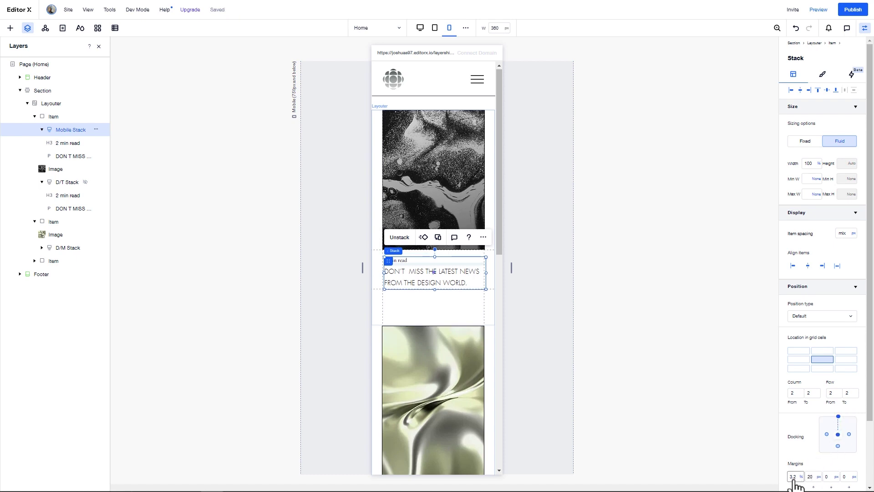
pyautogui.click(793, 477)
pyautogui.write('0')
pyautogui.press('Return')
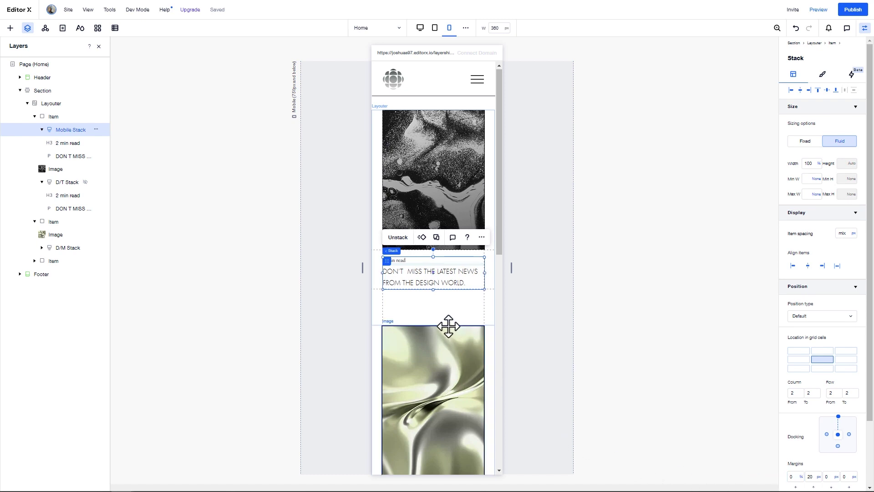
# Rename the third post's text stack to 'D/T Stack' in the Layers panel
pyautogui.scroll(-3, 449, 326)
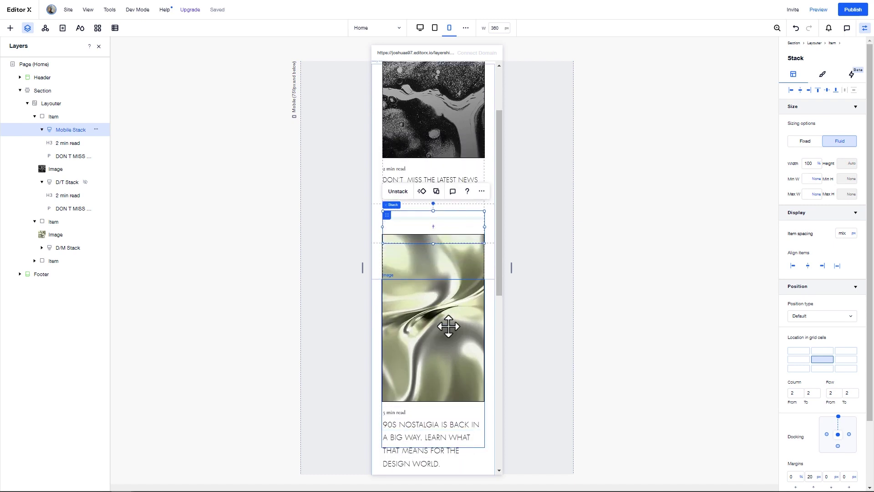
pyautogui.scroll(-4, 449, 326)
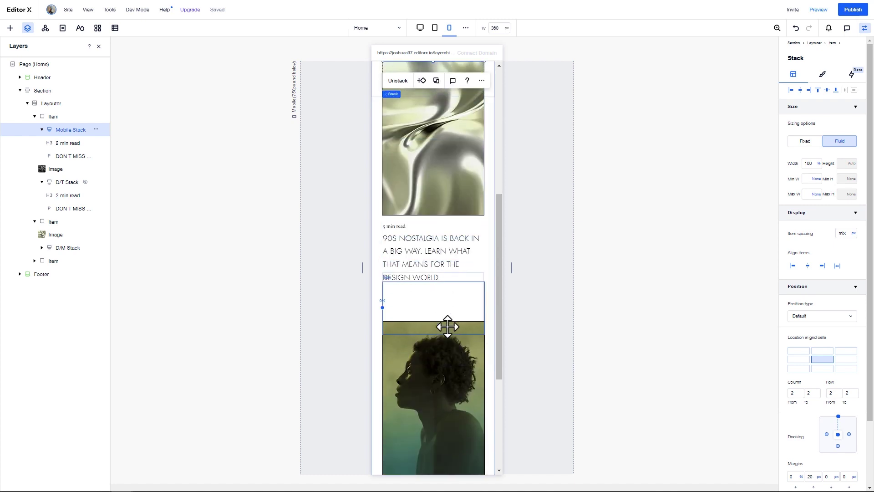
pyautogui.scroll(-3, 448, 327)
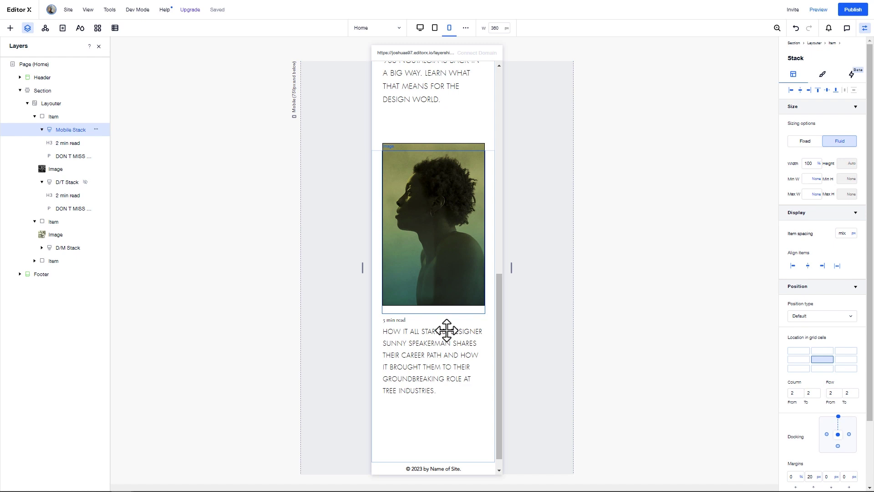
pyautogui.click(35, 260)
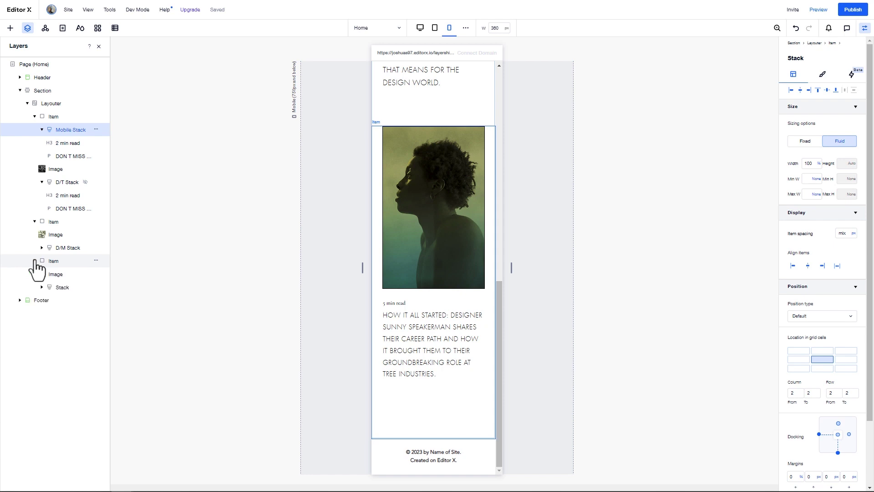
pyautogui.click(58, 288)
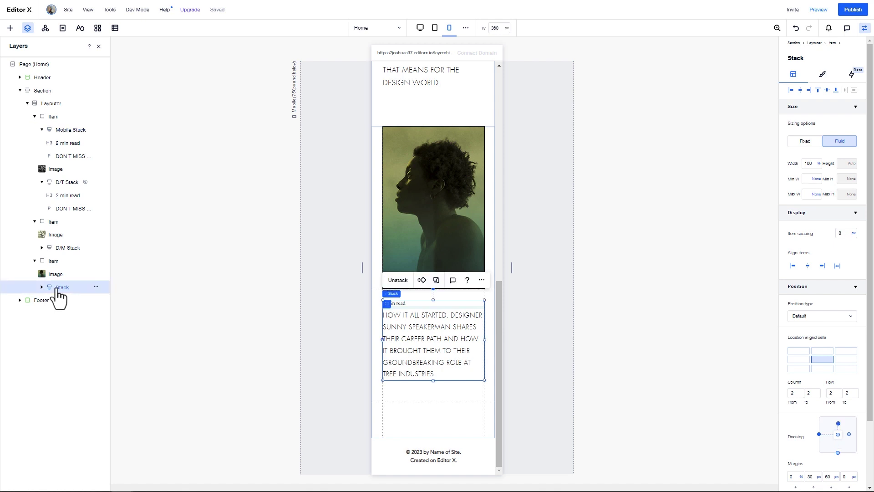
pyautogui.doubleClick(60, 287)
pyautogui.write('D')
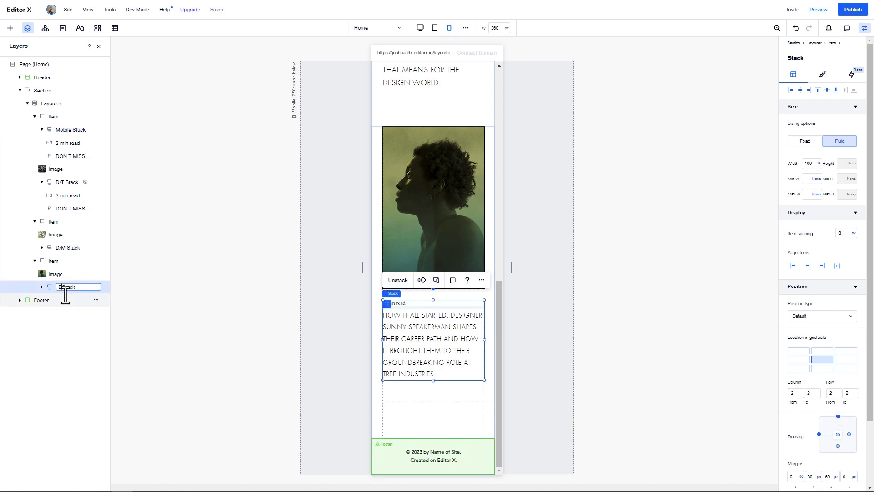
pyautogui.write('/T')
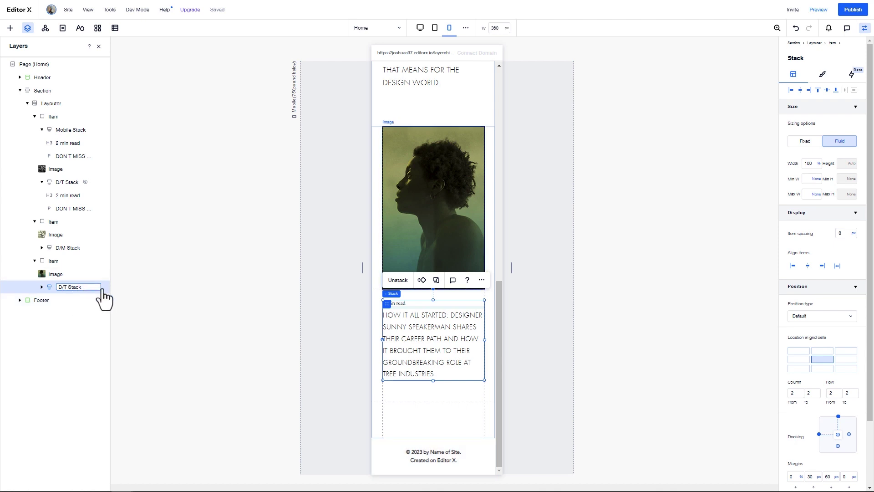
pyautogui.press('Return')
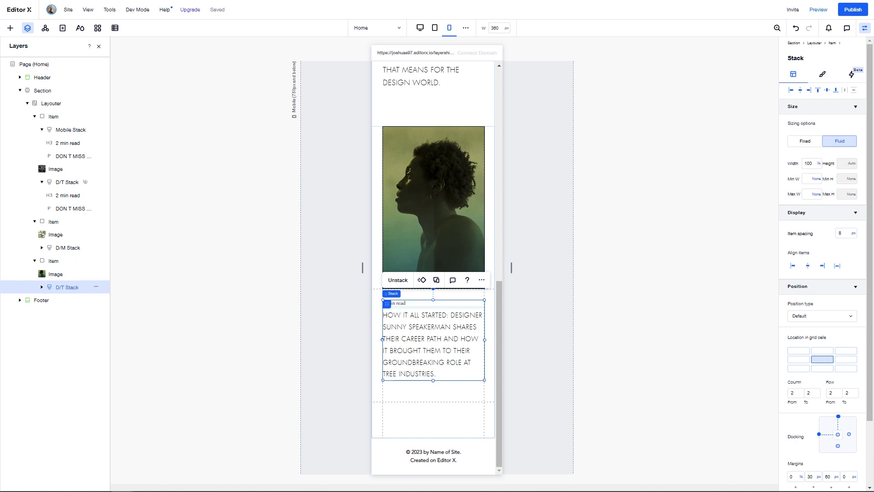
pyautogui.rightClick(98, 296)
# Hide the third post's D/T Stack and drop the saved Mobile 3rd Item Stack under its image
pyautogui.click(127, 295)
pyautogui.click(10, 29)
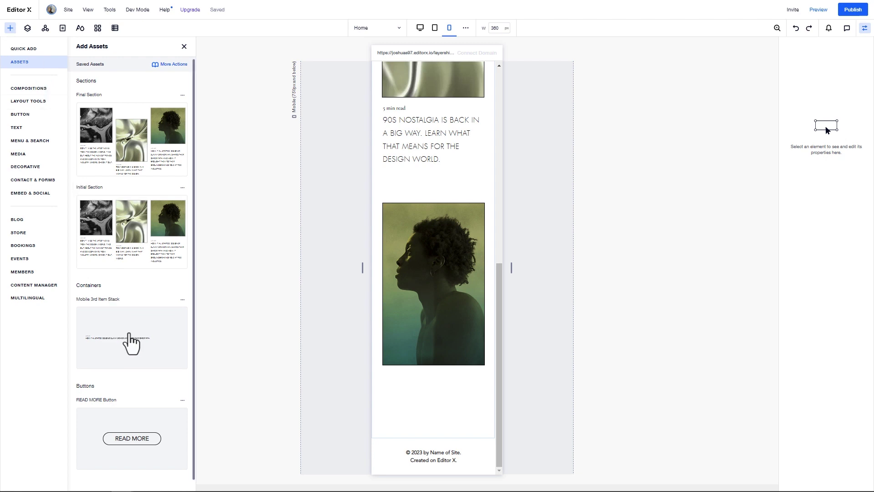
pyautogui.moveTo(132, 346); pyautogui.dragTo(429, 382)
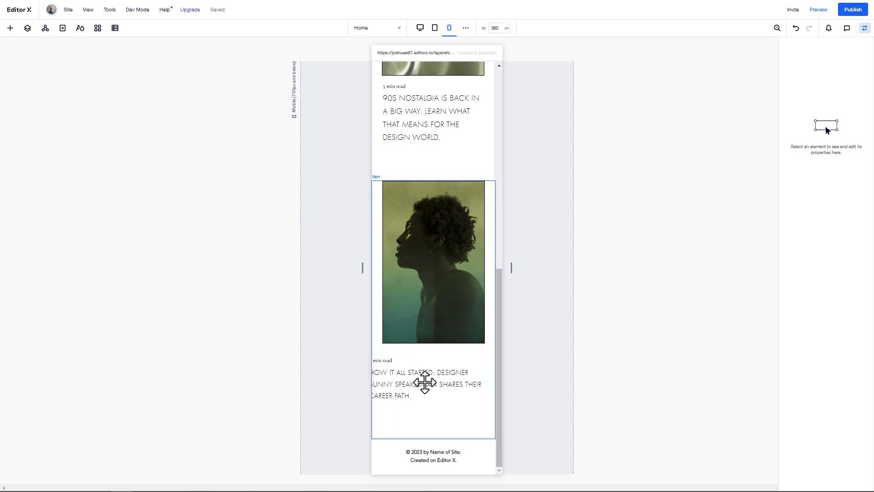
# Put the new mobile stack in the middle grid cell, docked top with 20 px top and 0 left margins
pyautogui.click(422, 383)
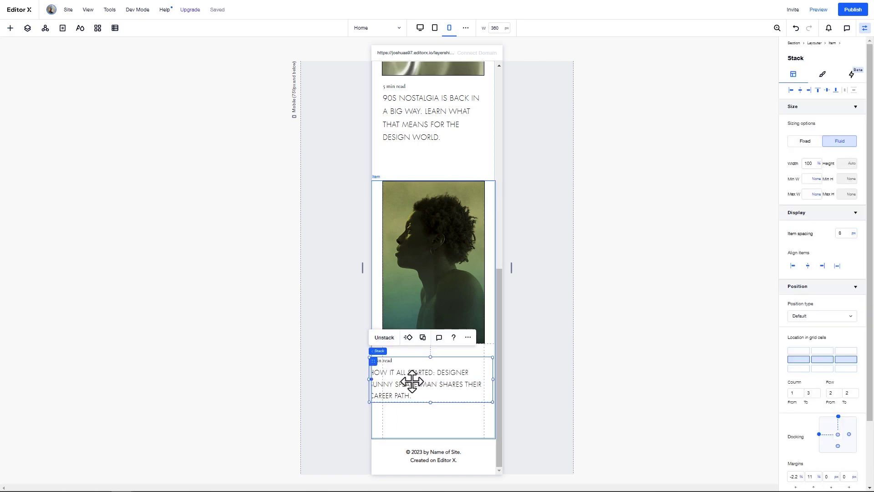
pyautogui.click(822, 359)
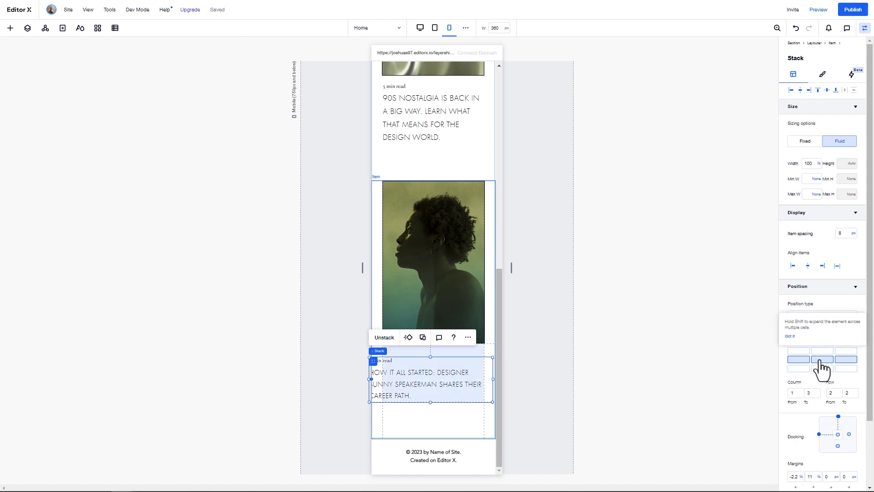
pyautogui.click(818, 476)
pyautogui.click(818, 434)
pyautogui.click(793, 477)
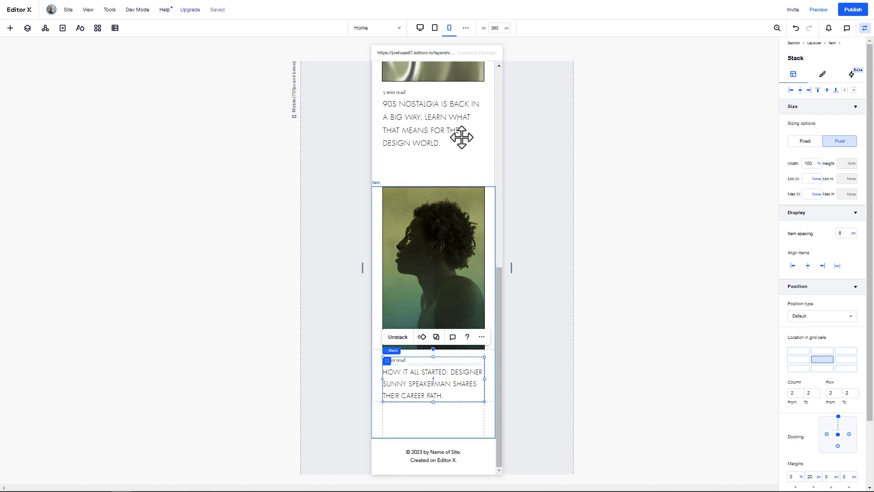
# Check the layout at tablet and desktop breakpoints, then return to the 360 px mobile view
pyautogui.click(435, 28)
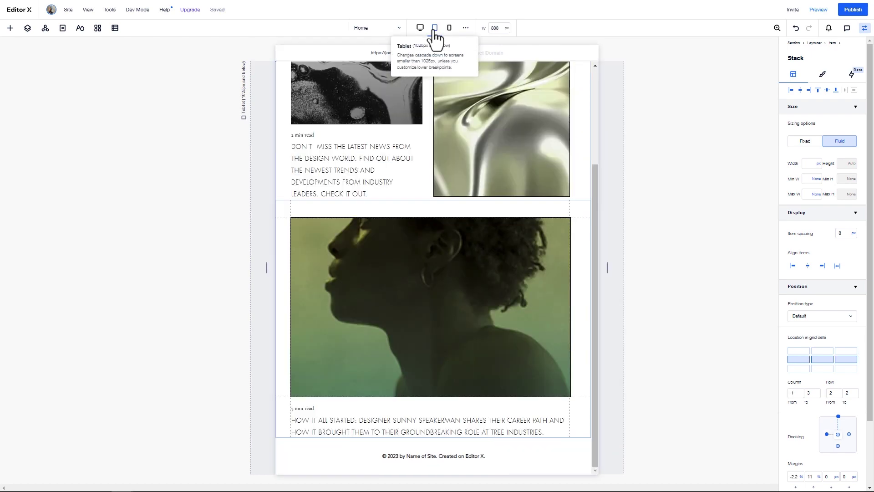
pyautogui.click(27, 28)
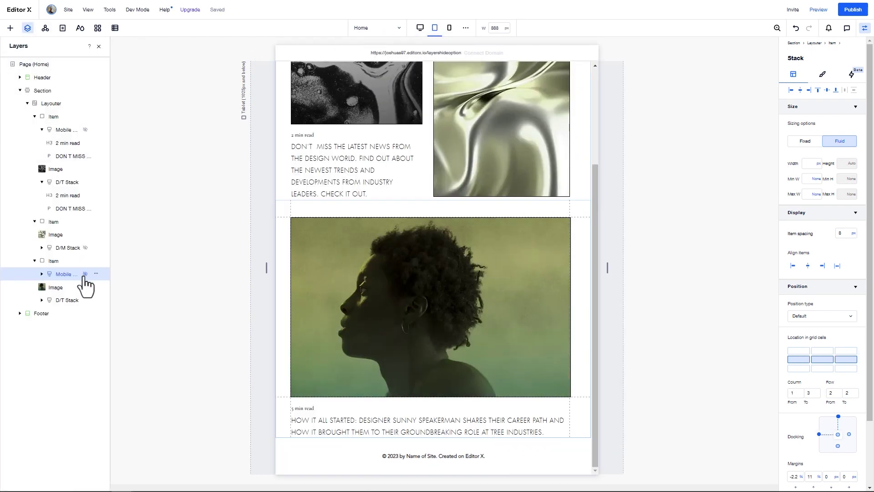
pyautogui.click(420, 28)
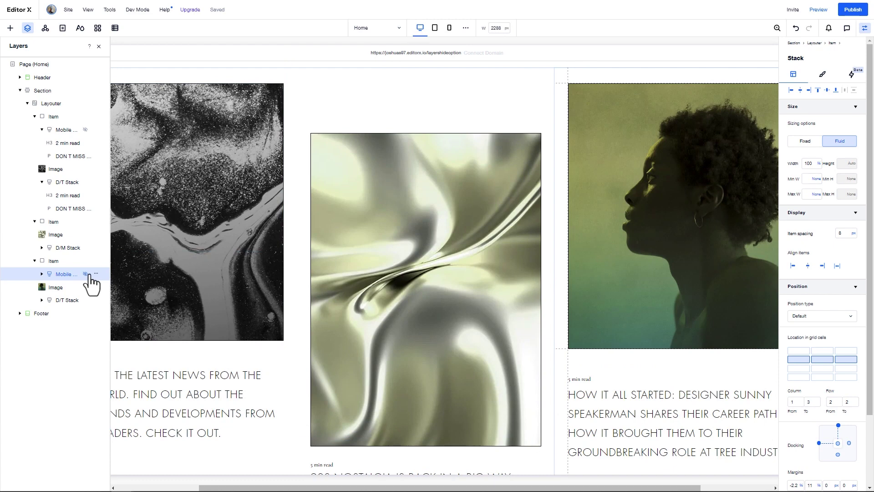
pyautogui.click(450, 29)
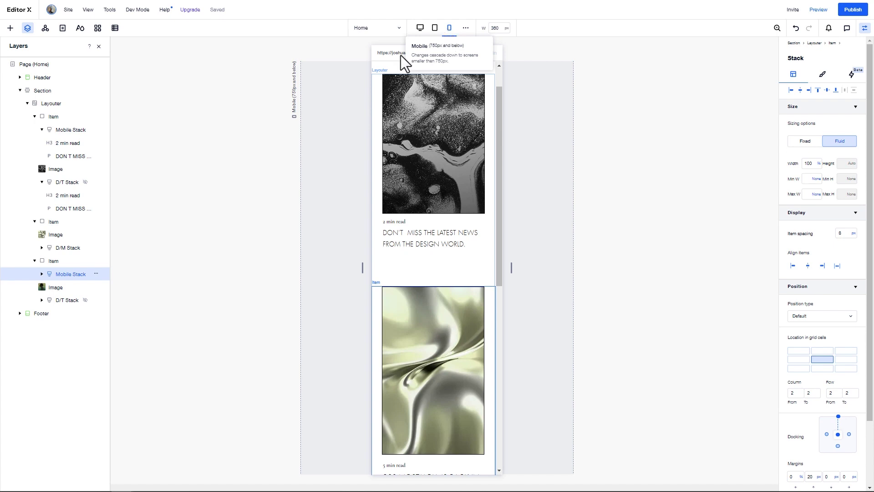
# Add saved READ MORE buttons from Assets under the first and second posts' text on mobile
pyautogui.click(11, 28)
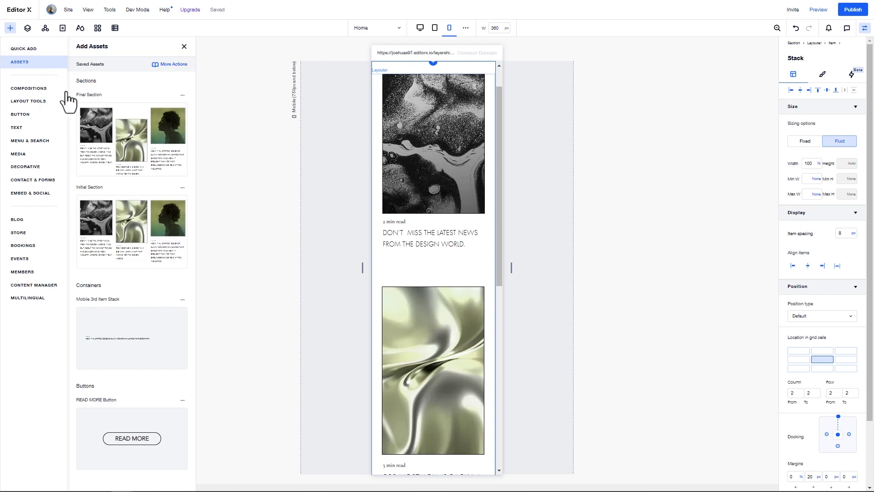
pyautogui.scroll(1, 435, 259)
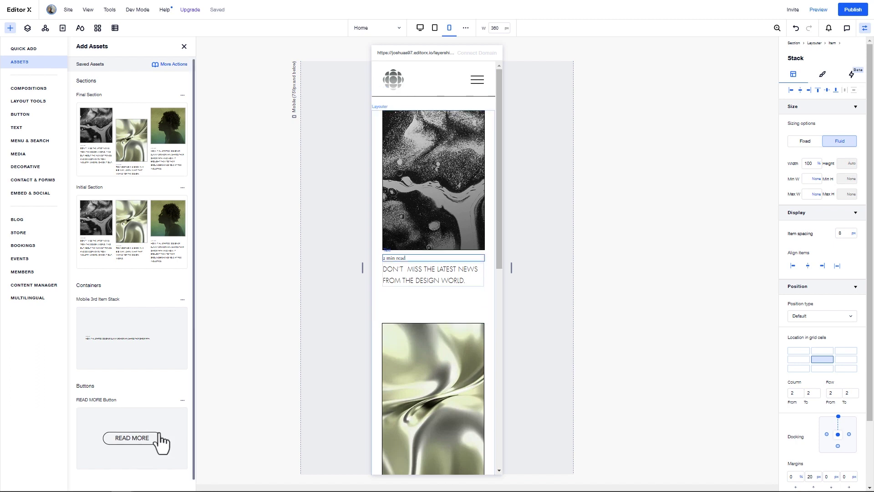
pyautogui.moveTo(157, 439); pyautogui.dragTo(416, 308)
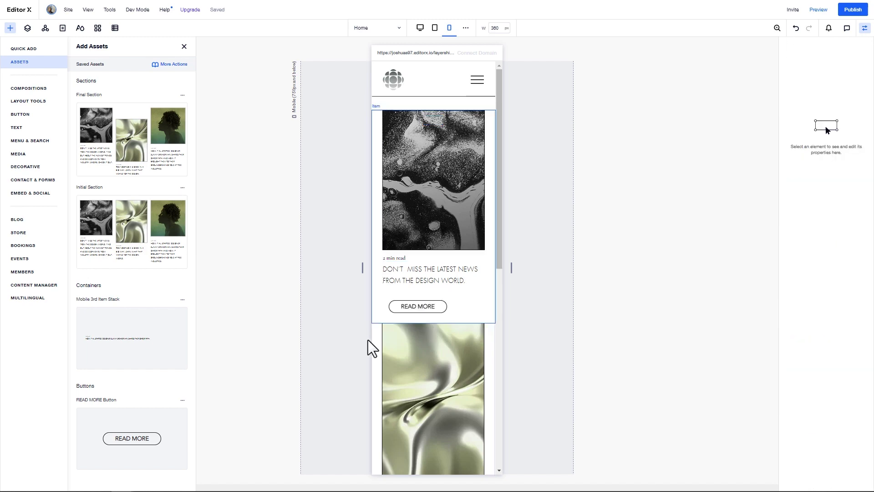
pyautogui.click(410, 355)
pyautogui.scroll(-4, 410, 348)
pyautogui.click(10, 27)
pyautogui.moveTo(130, 437); pyautogui.dragTo(414, 397)
pyautogui.scroll(-5, 420, 318)
pyautogui.click(11, 29)
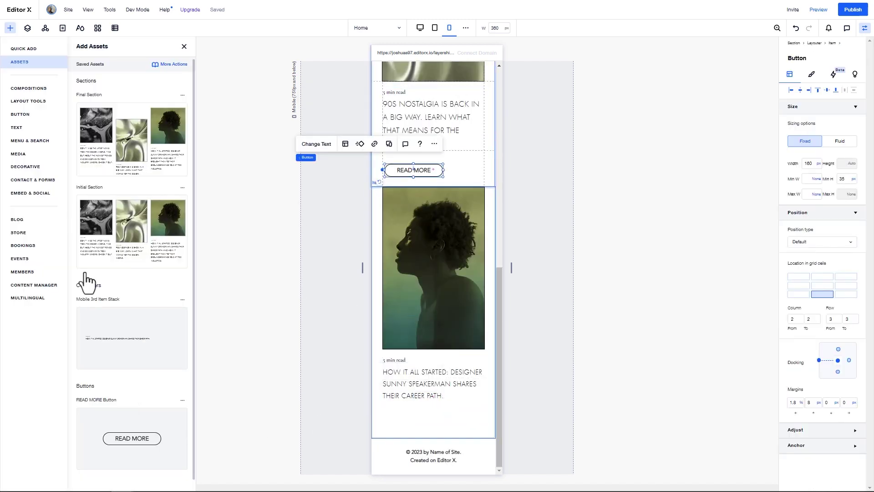
# Drop a READ MORE button into the third post and undo an accidental move
pyautogui.moveTo(134, 438); pyautogui.dragTo(390, 416)
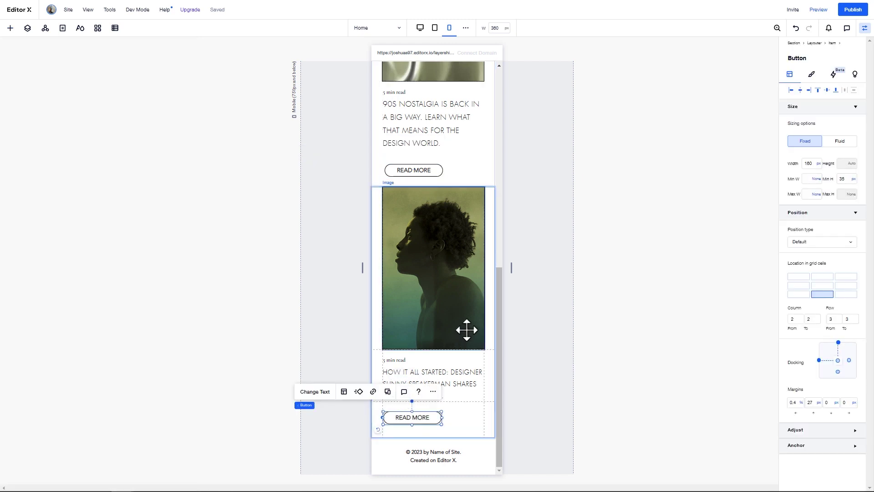
pyautogui.scroll(4, 444, 277)
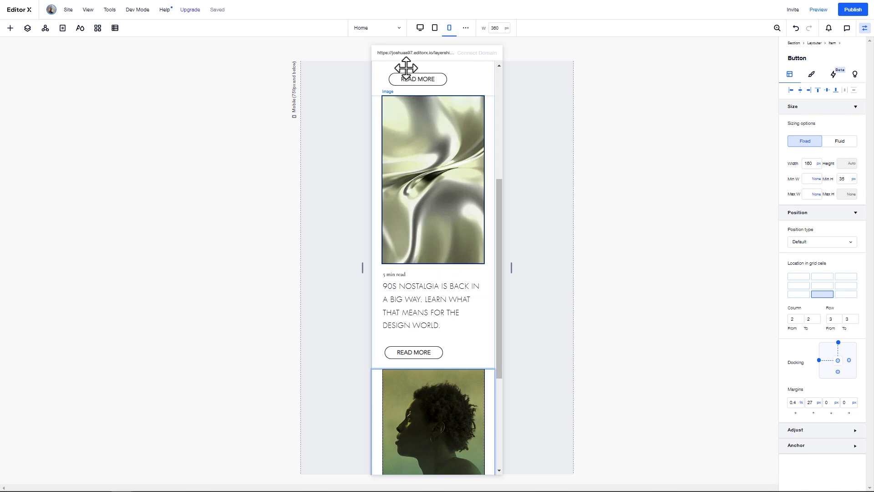
pyautogui.hotkey('ctrl', 'z')
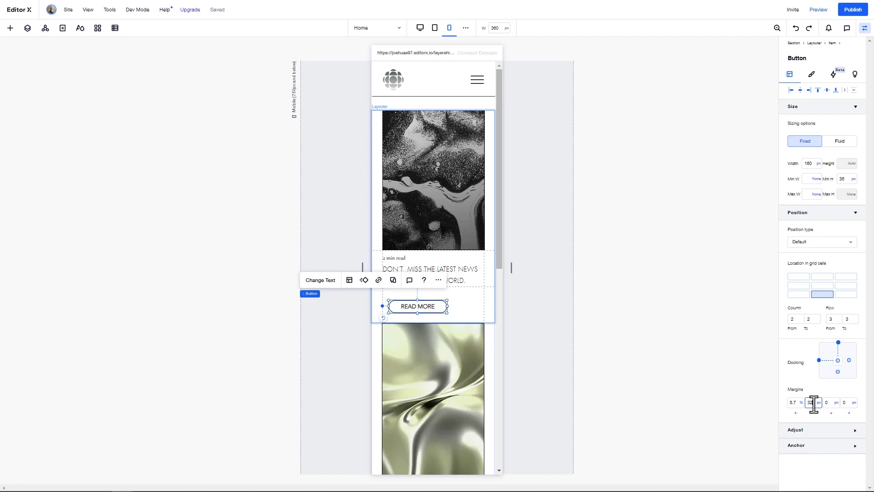
# Set margins of 0, 32 px, 62 px and 0 on the first and second READ MORE buttons
pyautogui.click(793, 402)
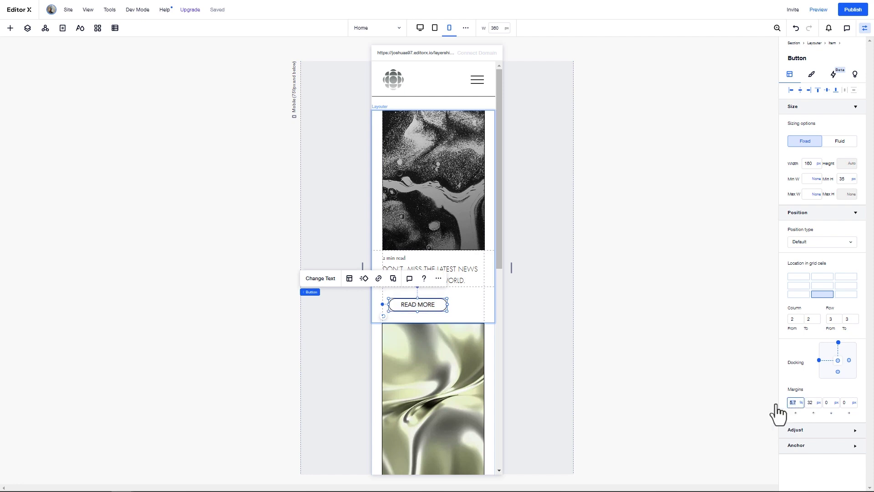
pyautogui.write('0')
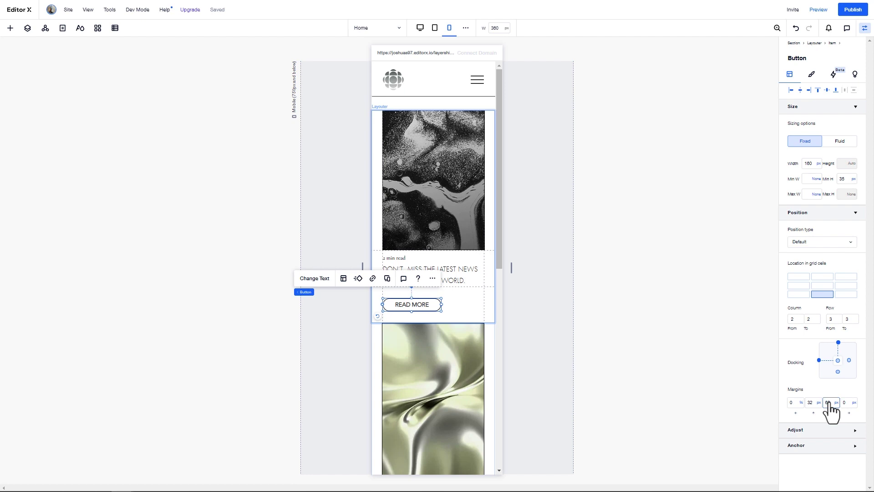
pyautogui.press('Return')
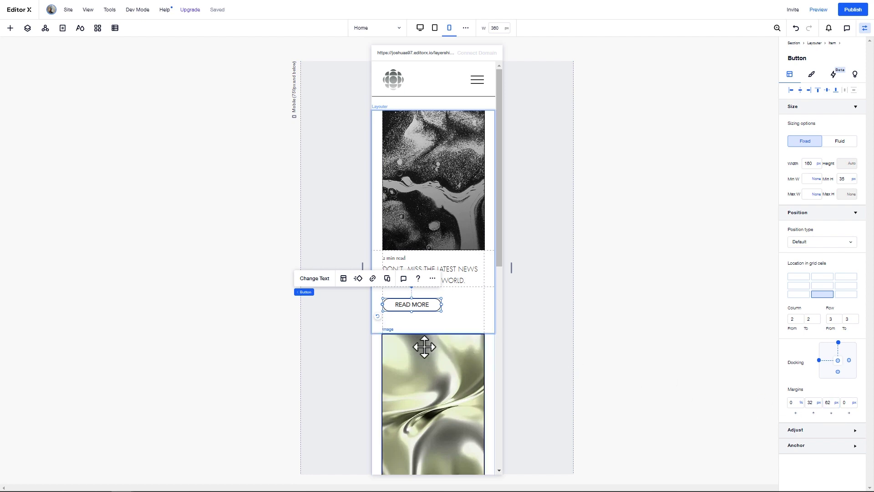
pyautogui.scroll(-5, 425, 347)
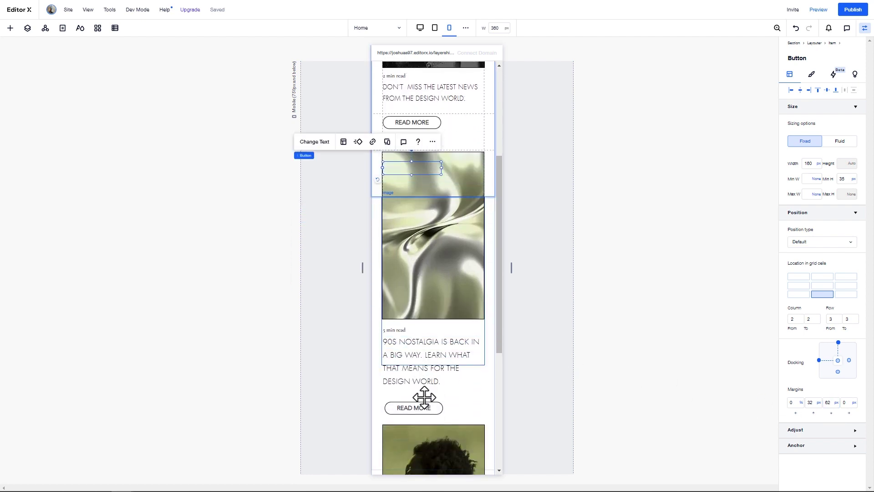
pyautogui.click(418, 406)
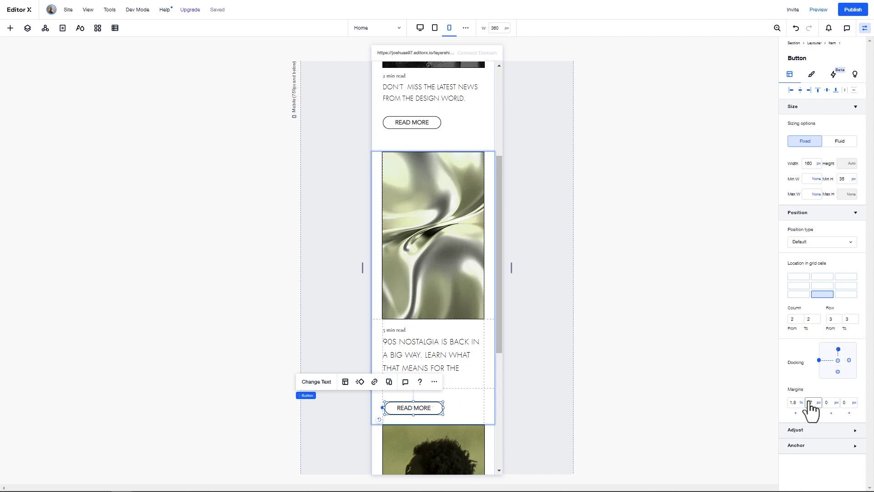
pyautogui.click(795, 403)
pyautogui.write('0')
pyautogui.click(828, 402)
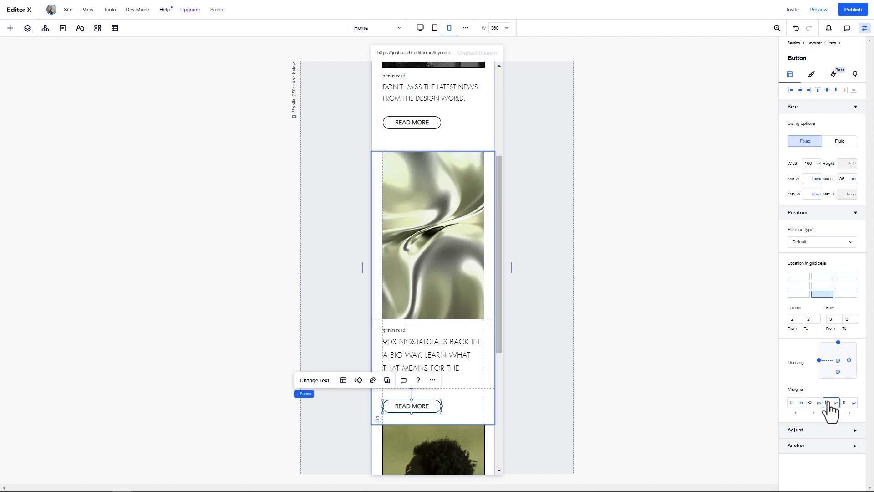
# Give the third READ MORE button the same 0 and 32 px margins
pyautogui.scroll(-5, 452, 378)
pyautogui.click(415, 416)
pyautogui.click(807, 404)
pyautogui.write('32')
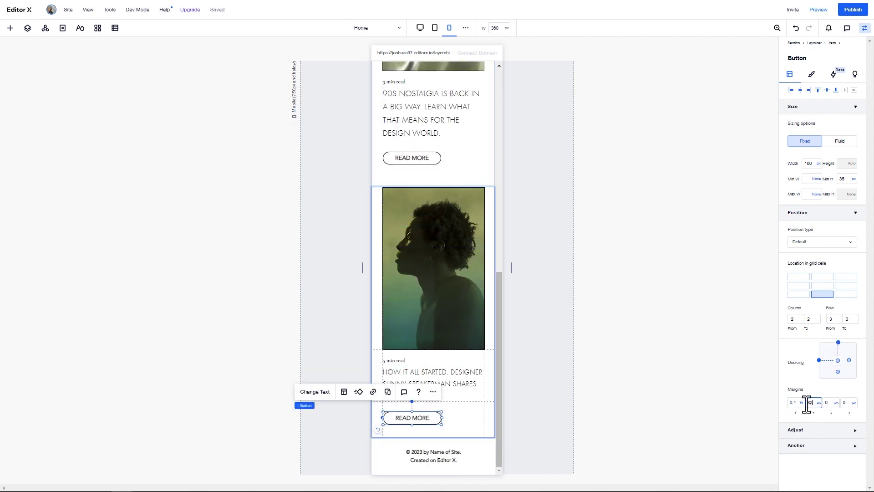
pyautogui.click(793, 403)
pyautogui.write('0')
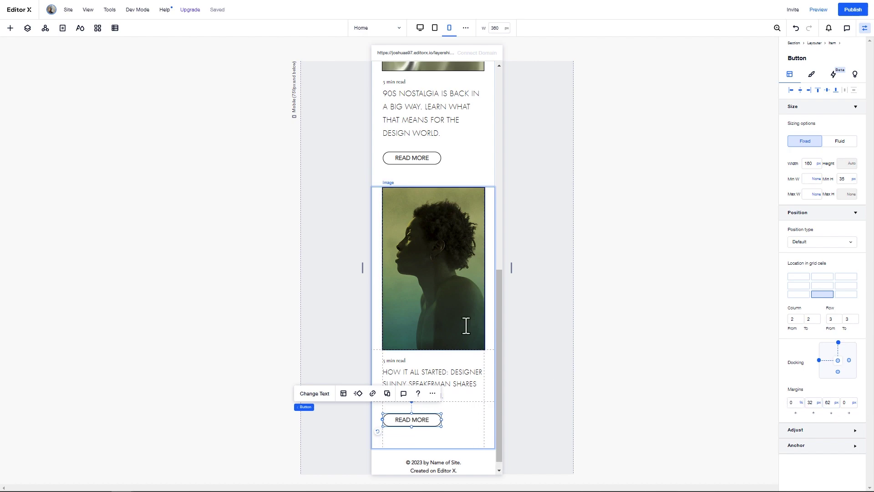
pyautogui.scroll(2, 439, 355)
pyautogui.scroll(6, 438, 330)
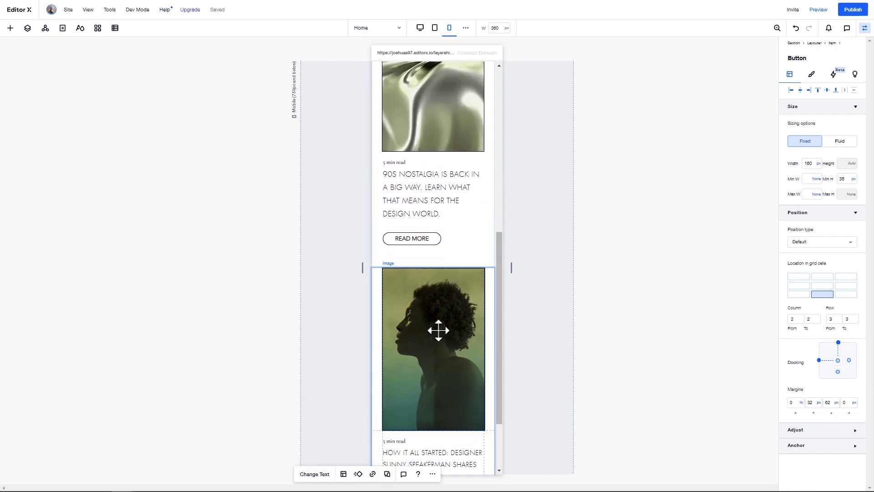
pyautogui.scroll(3, 439, 330)
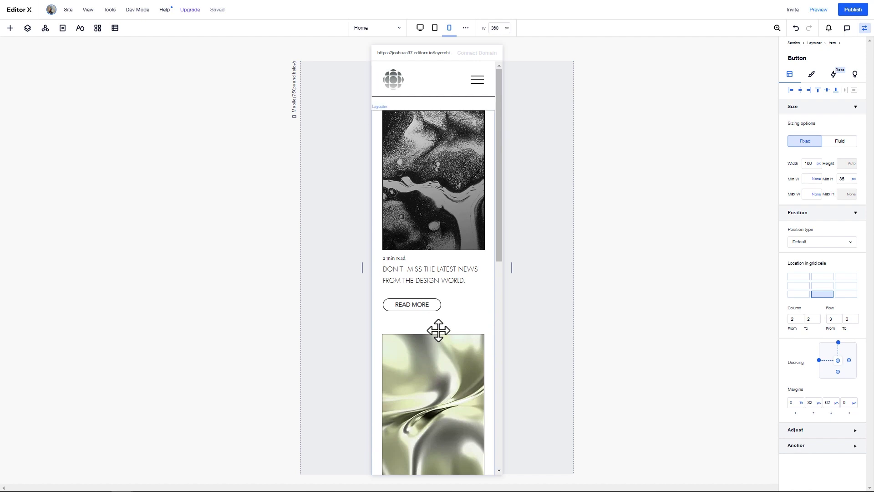
# Preview the site, narrowing it from desktop through tablet to about 386 px mobile width
pyautogui.click(818, 10)
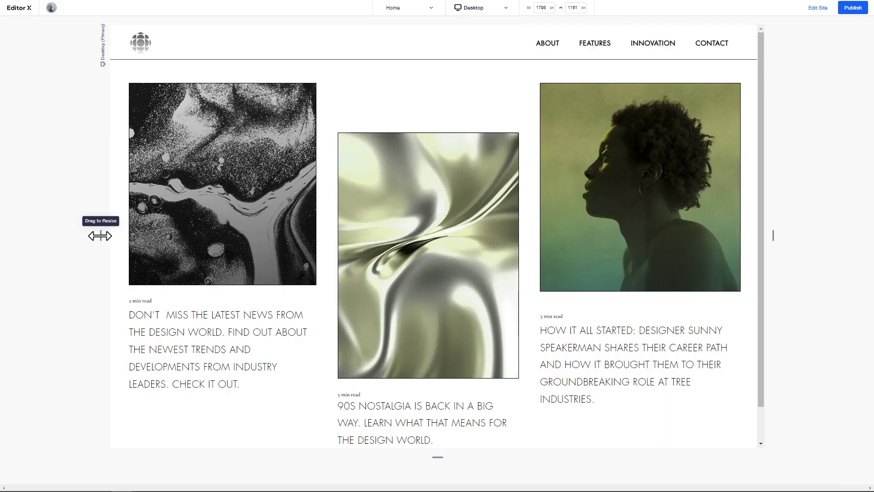
pyautogui.moveTo(99, 235); pyautogui.dragTo(279, 208)
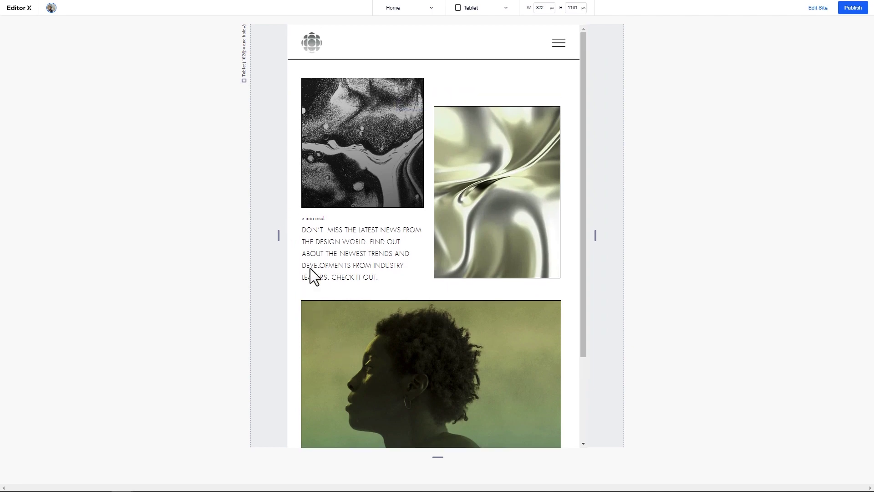
pyautogui.scroll(-2, 312, 269)
pyautogui.moveTo(278, 238); pyautogui.dragTo(358, 238)
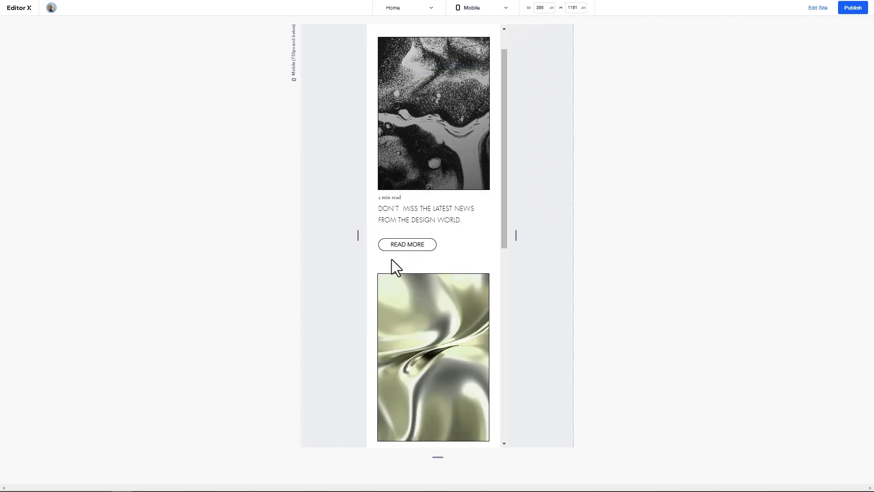
pyautogui.scroll(1, 392, 213)
pyautogui.scroll(-2, 392, 252)
pyautogui.scroll(-8, 392, 269)
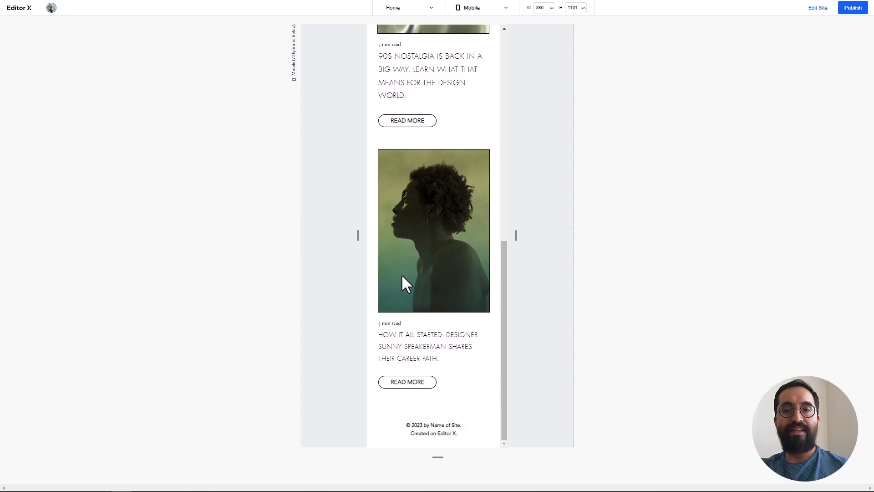
pyautogui.scroll(1, 405, 272)
pyautogui.scroll(5, 405, 269)
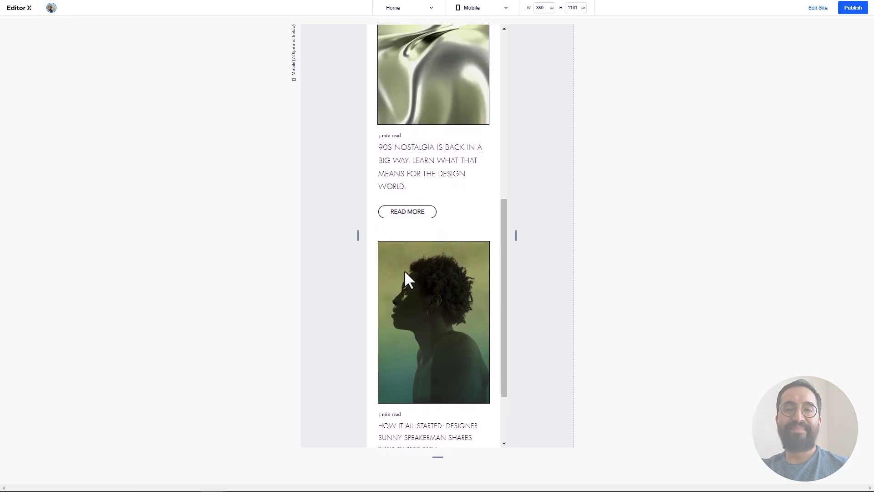